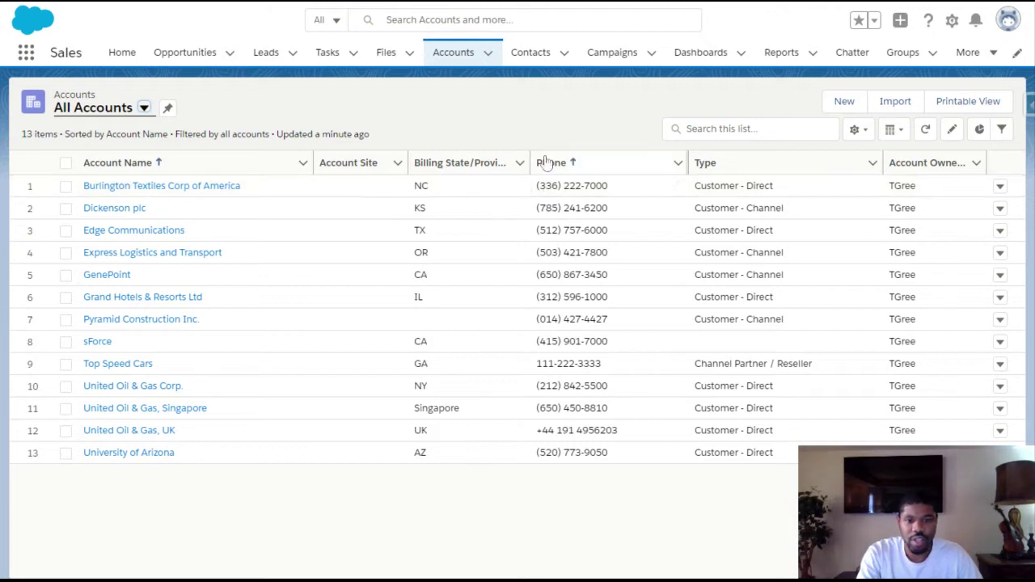
Open the Edge Communications account and review the fields on its details page.
{"action": "left_click", "coordinate": [171, 231]}
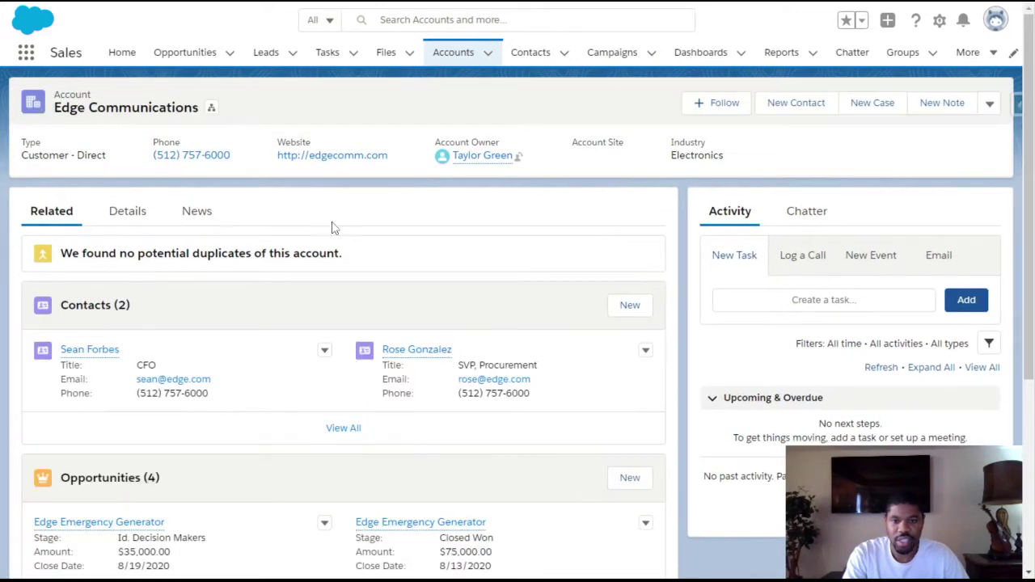
{"action": "left_click", "coordinate": [129, 211]}
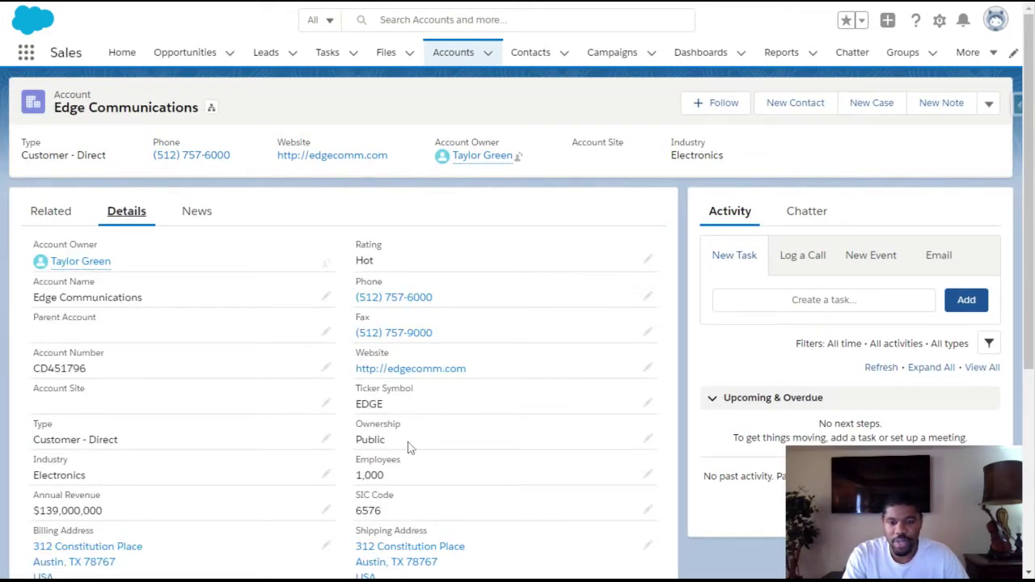
{"action": "scroll", "coordinate": [388, 380], "scroll_direction": "down", "scroll_amount": 4}
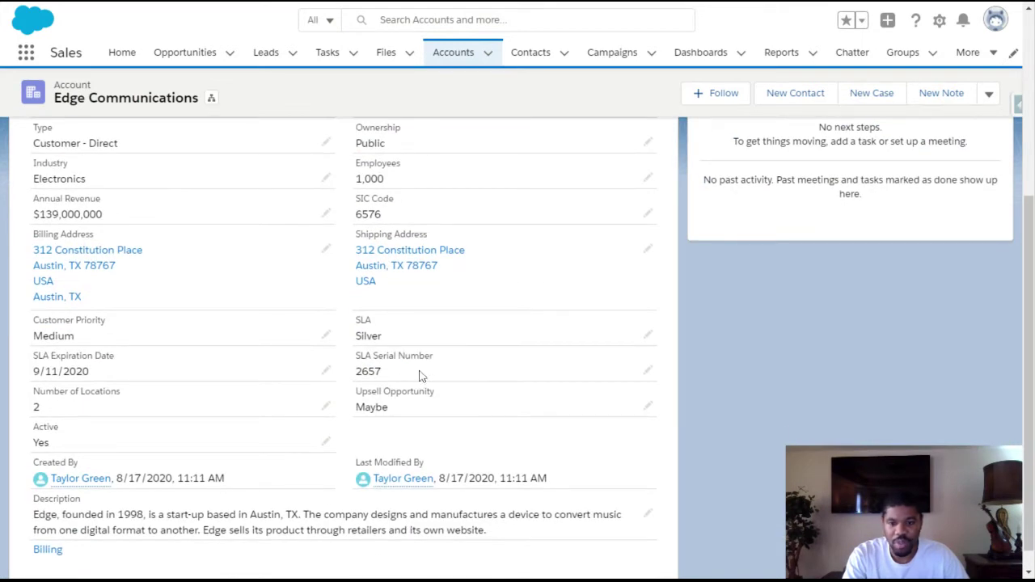
{"action": "scroll", "coordinate": [439, 368], "scroll_direction": "down", "scroll_amount": 1}
{"action": "scroll", "coordinate": [503, 350], "scroll_direction": "up", "scroll_amount": 5}
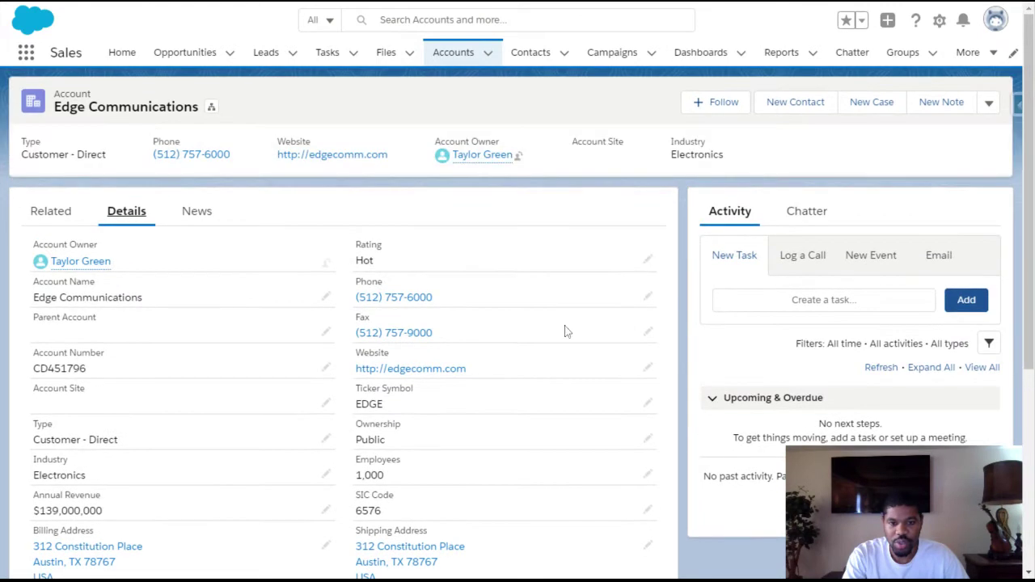
{"action": "left_click", "coordinate": [1018, 106]}
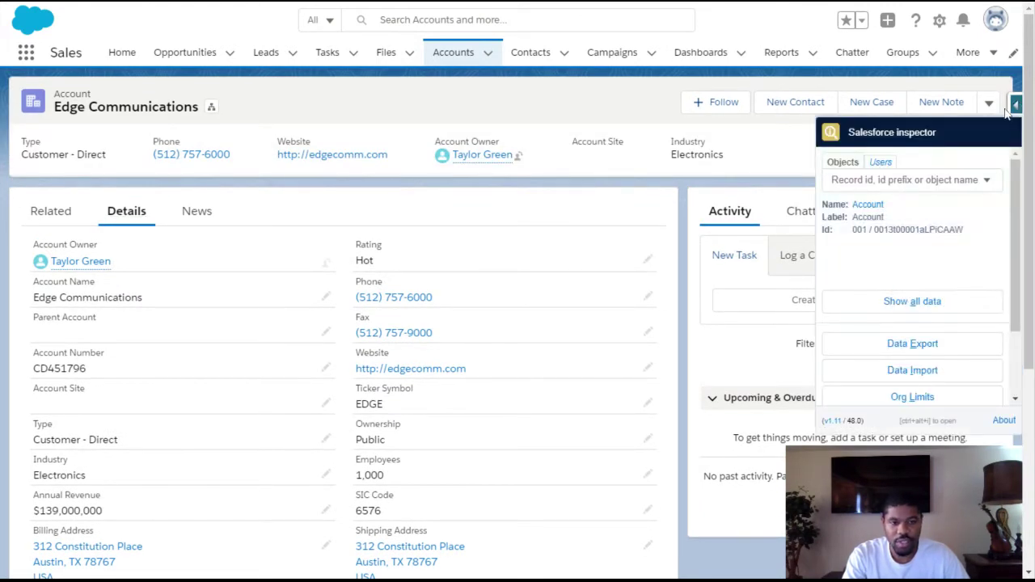
{"action": "left_click", "coordinate": [788, 157]}
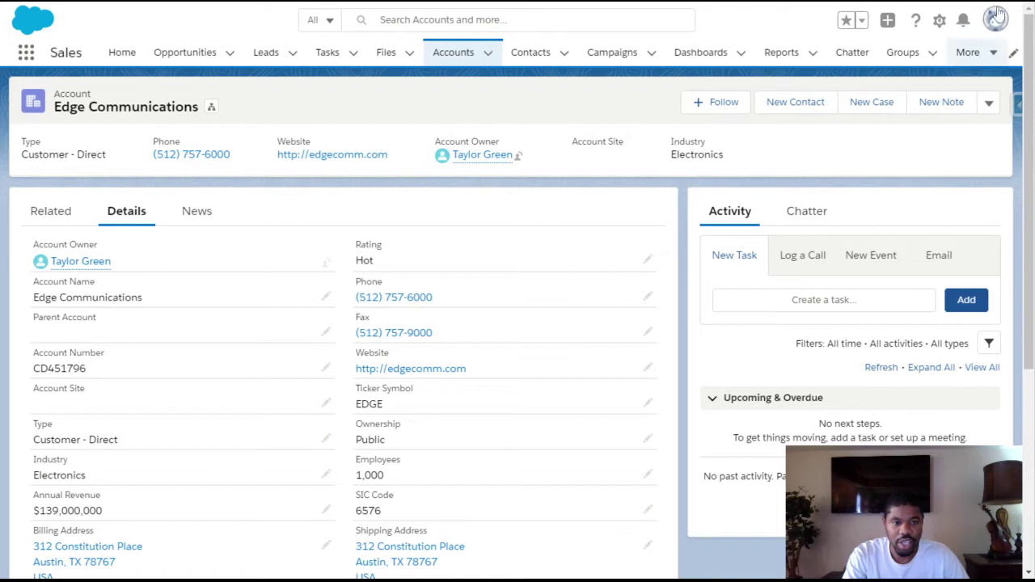
{"action": "left_click", "coordinate": [1017, 103]}
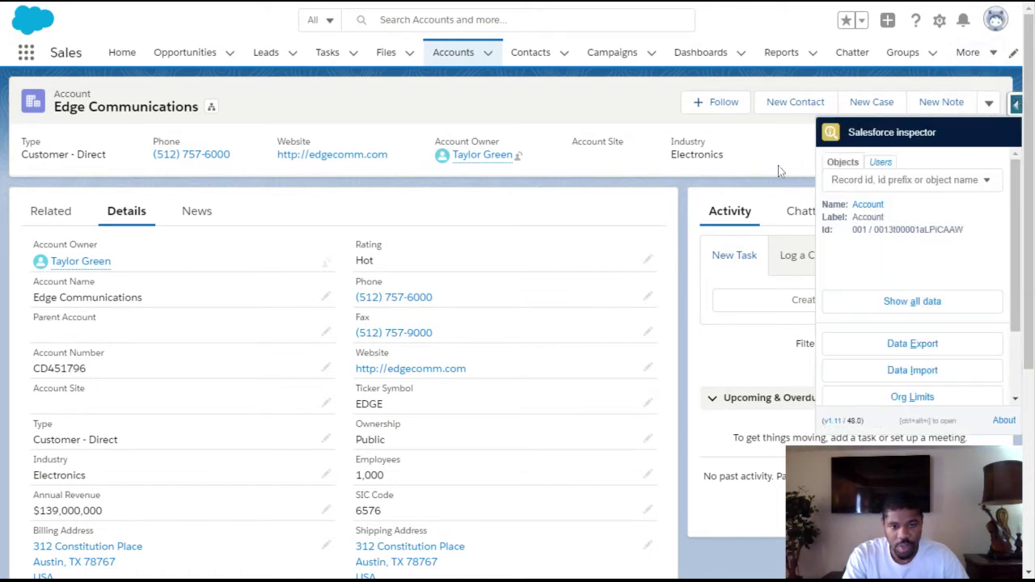
{"action": "left_click", "coordinate": [676, 194]}
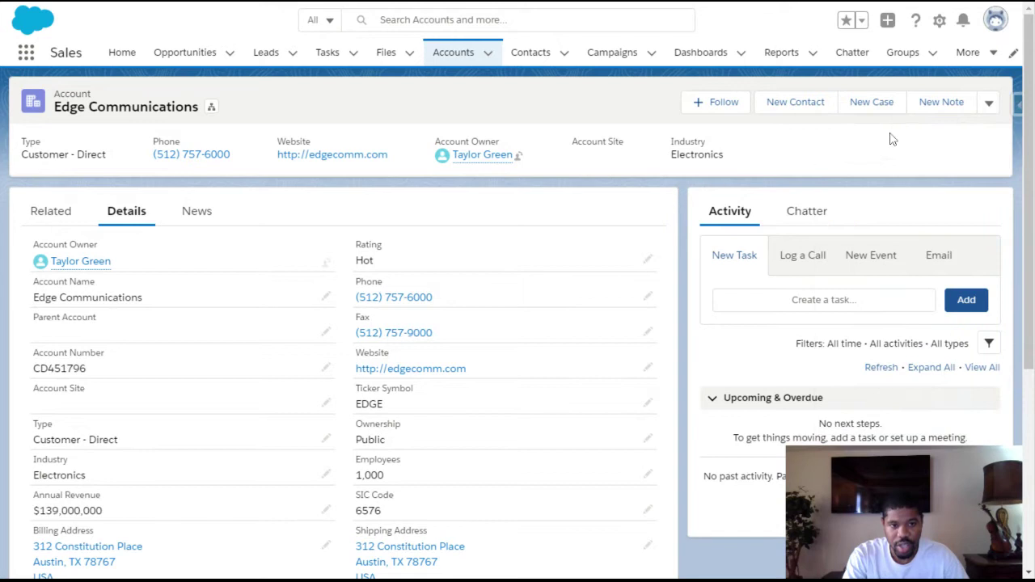
Show all data for the account with Salesforce Inspector and examine its fields and child object relationships.
{"action": "left_click", "coordinate": [1017, 107]}
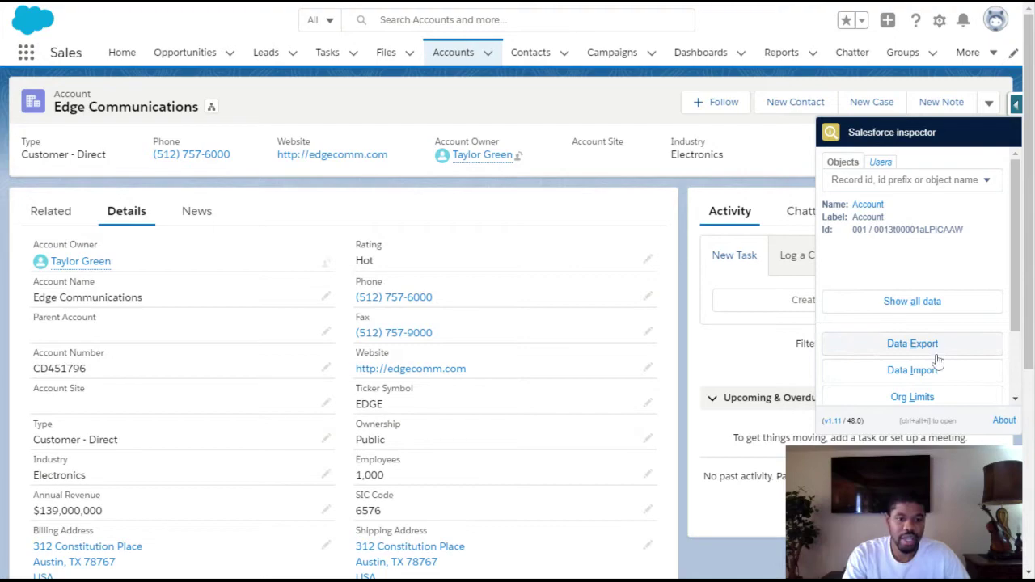
{"action": "left_click", "coordinate": [898, 300]}
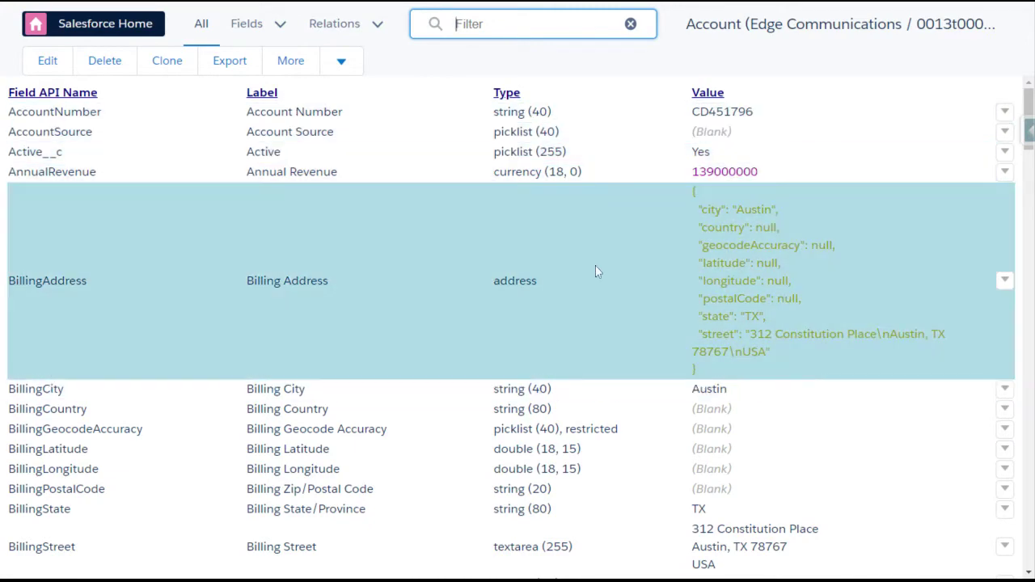
{"action": "scroll", "coordinate": [597, 270], "scroll_direction": "down", "scroll_amount": 10}
{"action": "scroll", "coordinate": [543, 278], "scroll_direction": "down", "scroll_amount": 12}
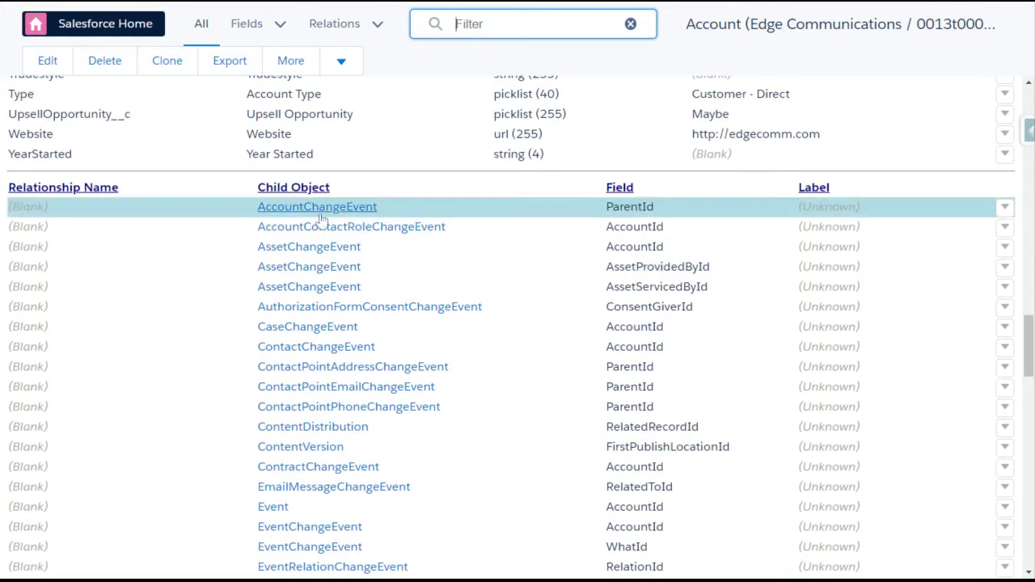
{"action": "scroll", "coordinate": [340, 162], "scroll_direction": "up", "scroll_amount": 2}
{"action": "scroll", "coordinate": [277, 160], "scroll_direction": "up", "scroll_amount": 3}
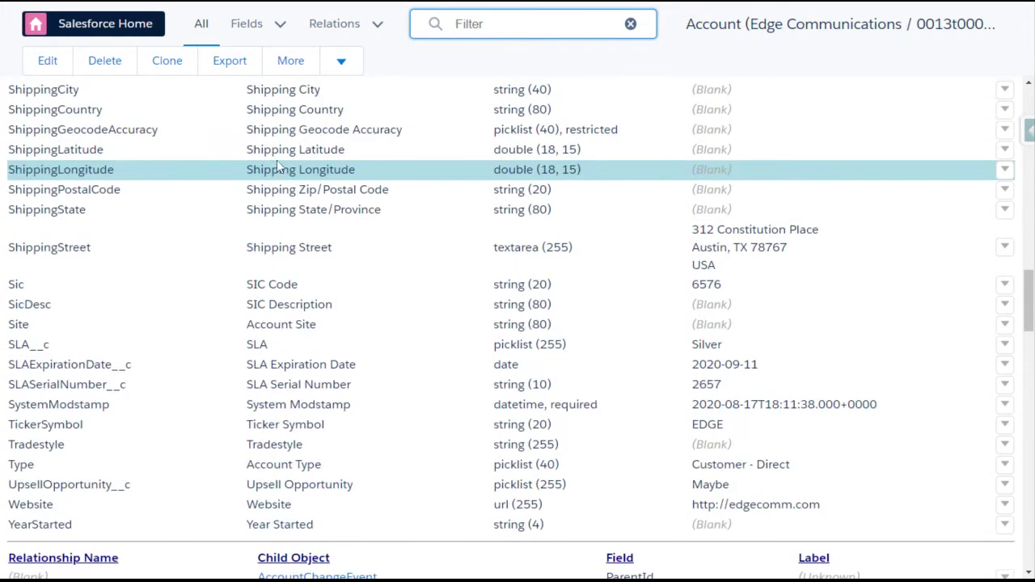
{"action": "scroll", "coordinate": [307, 179], "scroll_direction": "down", "scroll_amount": 12}
{"action": "scroll", "coordinate": [307, 179], "scroll_direction": "up", "scroll_amount": 15}
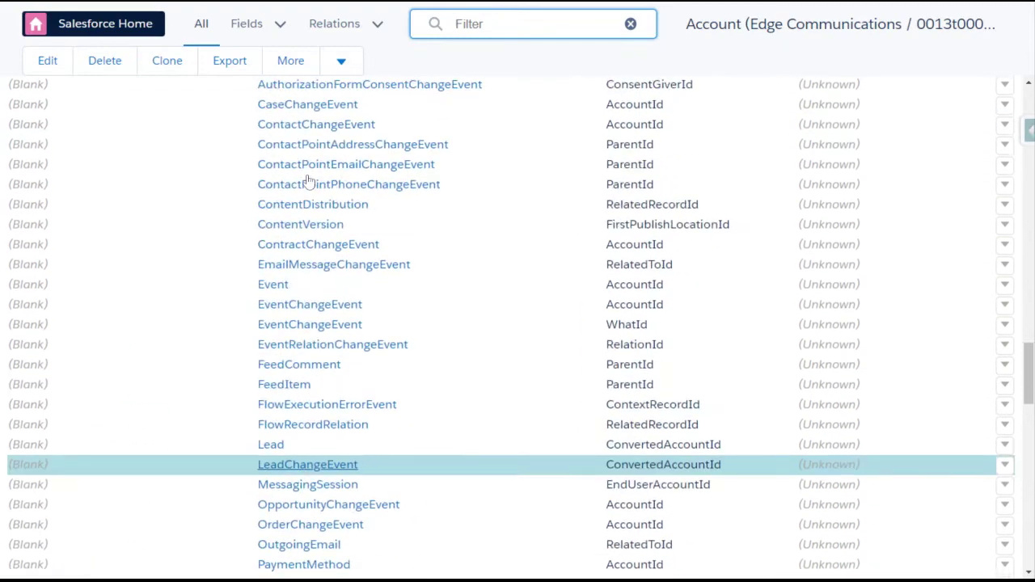
{"action": "scroll", "coordinate": [360, 238], "scroll_direction": "up", "scroll_amount": 10}
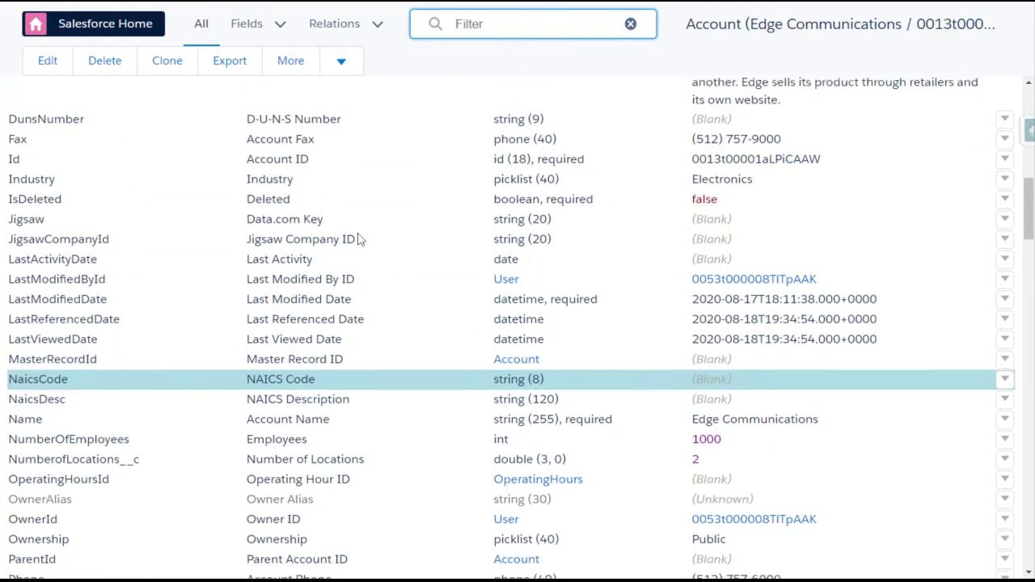
{"action": "scroll", "coordinate": [360, 239], "scroll_direction": "up", "scroll_amount": 5}
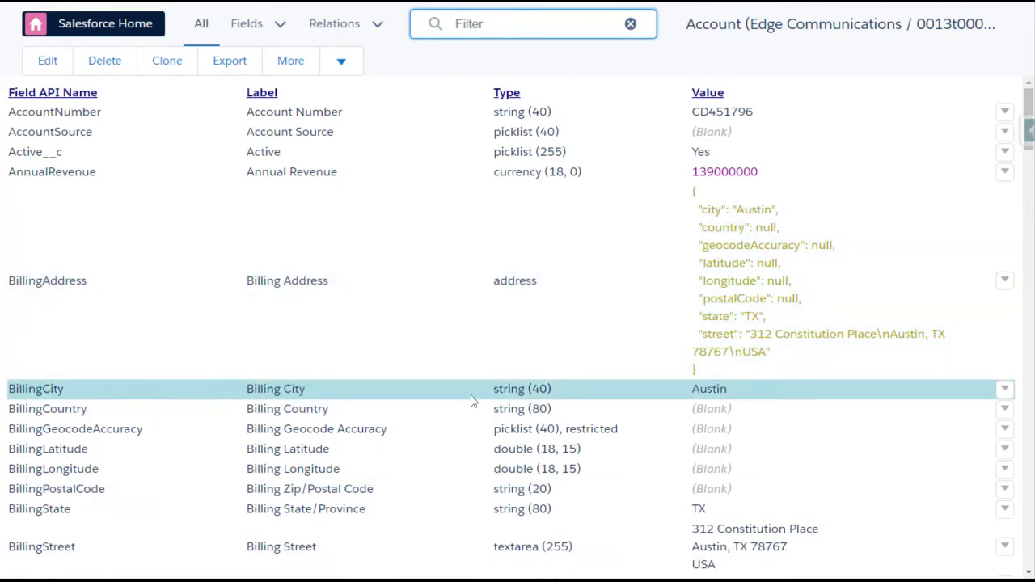
Set the account's BillingCountry value to United States and save the record.
{"action": "scroll", "coordinate": [158, 409], "scroll_direction": "down", "scroll_amount": 1}
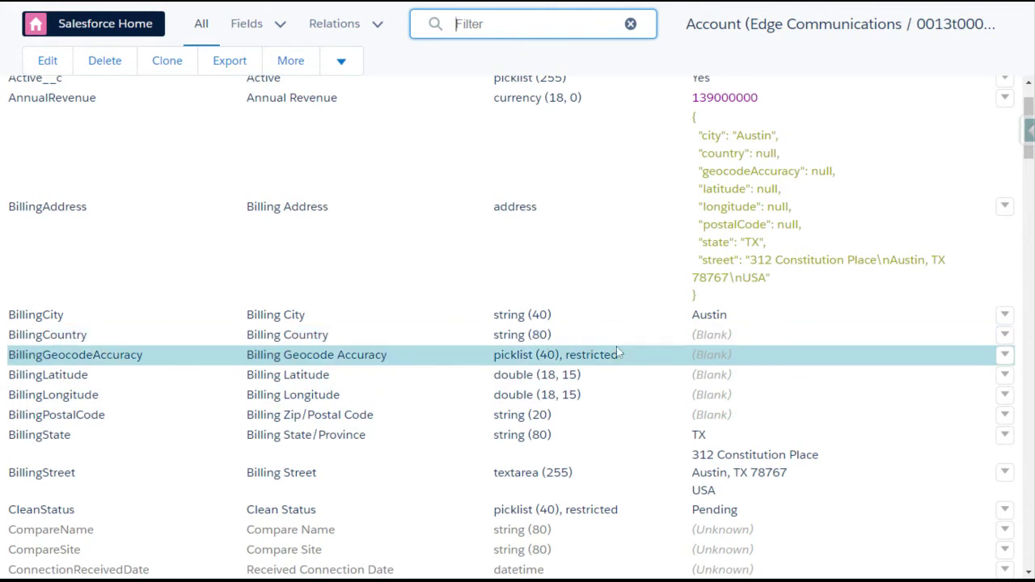
{"action": "double_click", "coordinate": [711, 335]}
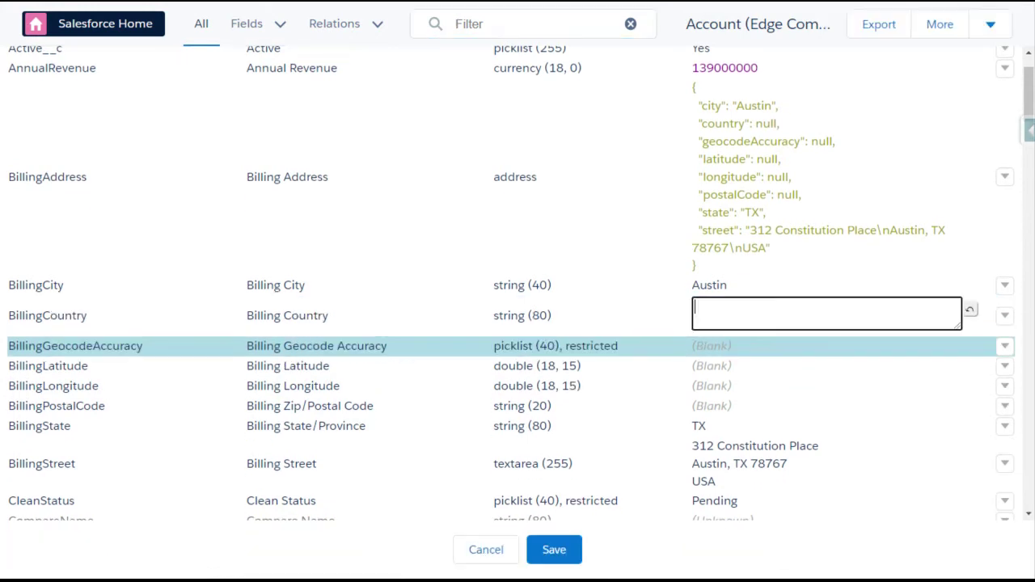
{"action": "type", "text": "Unite"}
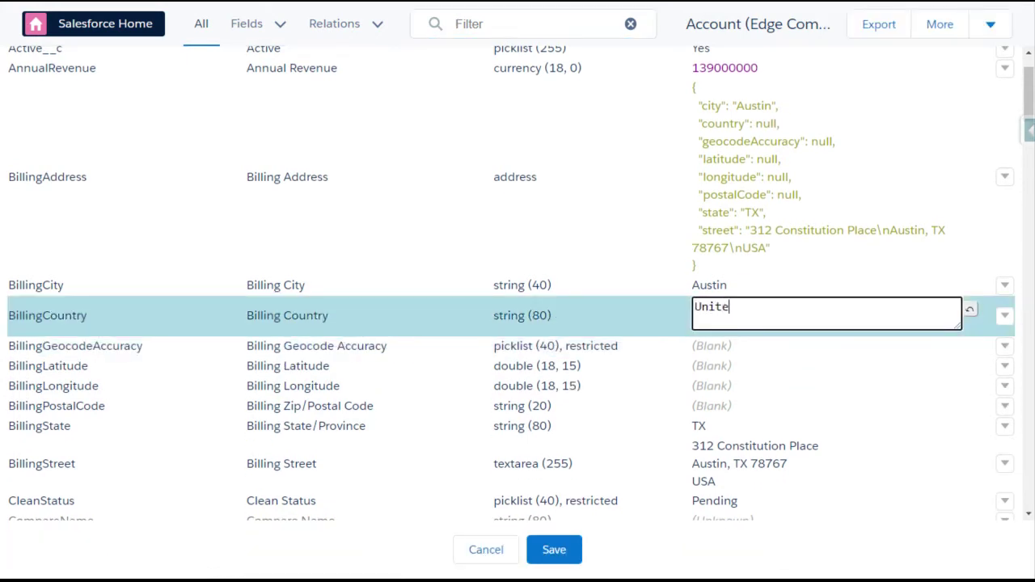
{"action": "type", "text": "d States"}
{"action": "left_click", "coordinate": [554, 550]}
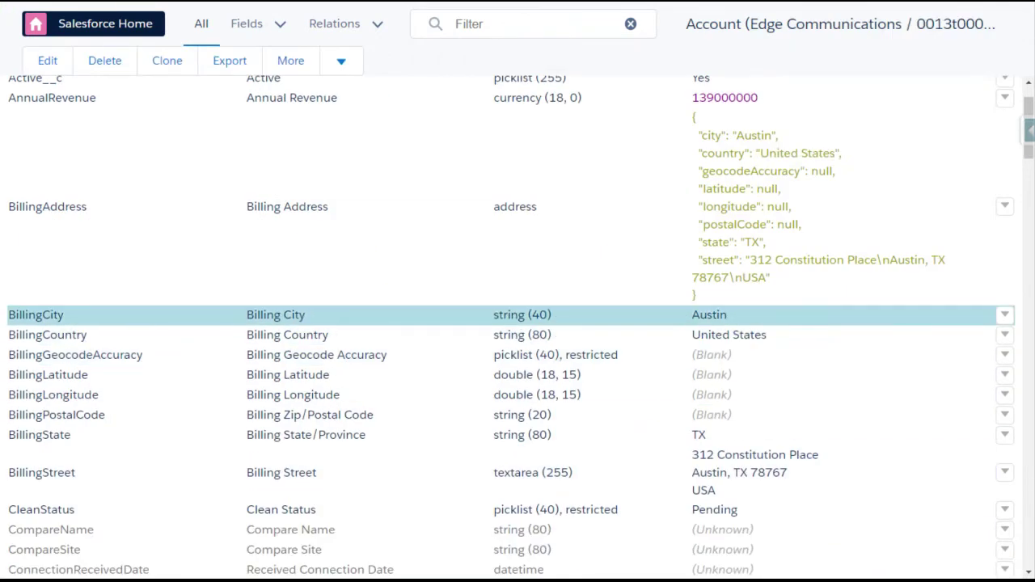
Review the account's full field list and return to the details of the Edge Communications record.
{"action": "scroll", "coordinate": [518, 334], "scroll_direction": "up", "scroll_amount": 1}
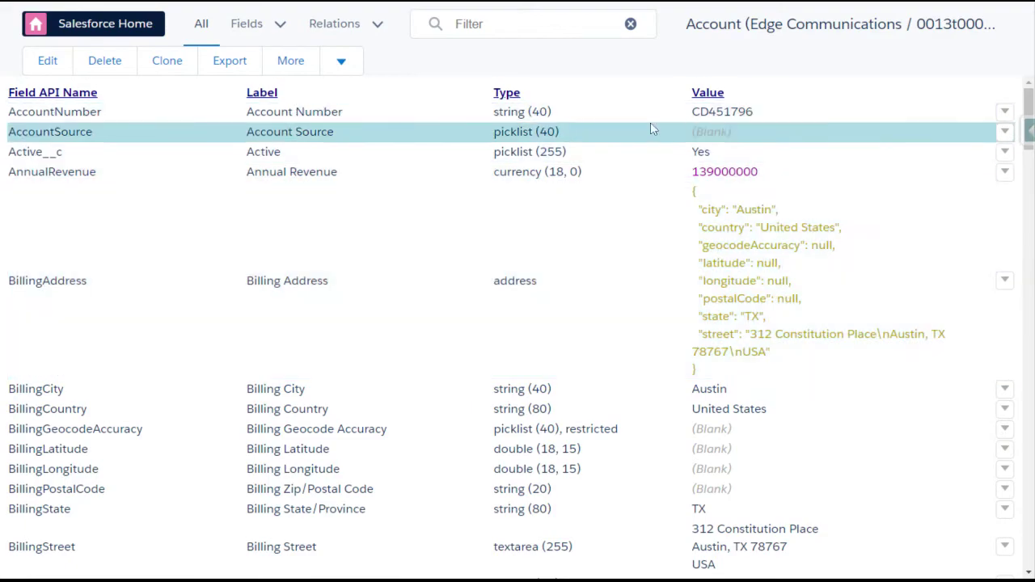
{"action": "scroll", "coordinate": [528, 203], "scroll_direction": "down", "scroll_amount": 8}
{"action": "scroll", "coordinate": [523, 236], "scroll_direction": "down", "scroll_amount": 20}
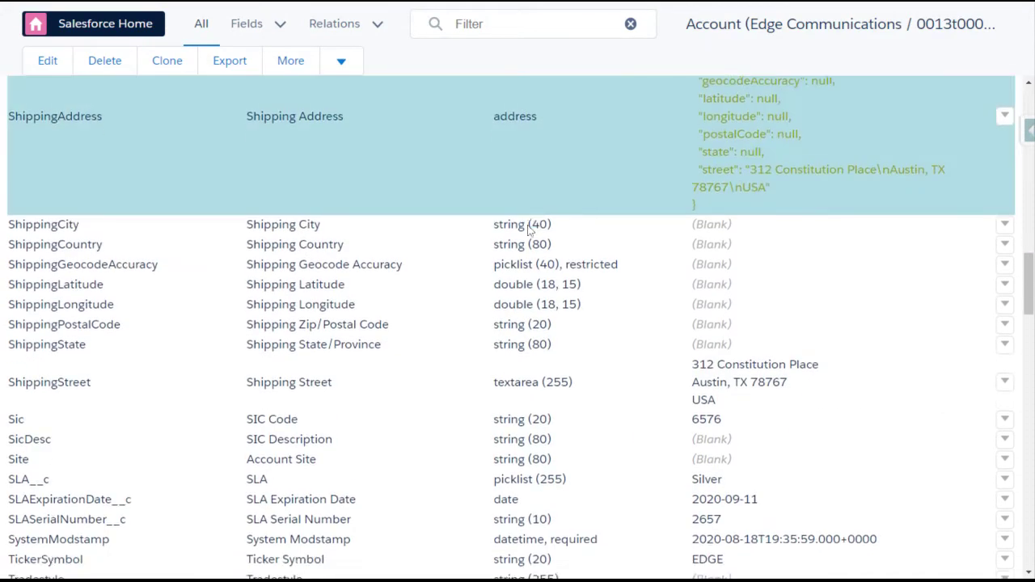
{"action": "scroll", "coordinate": [522, 236], "scroll_direction": "up", "scroll_amount": 20}
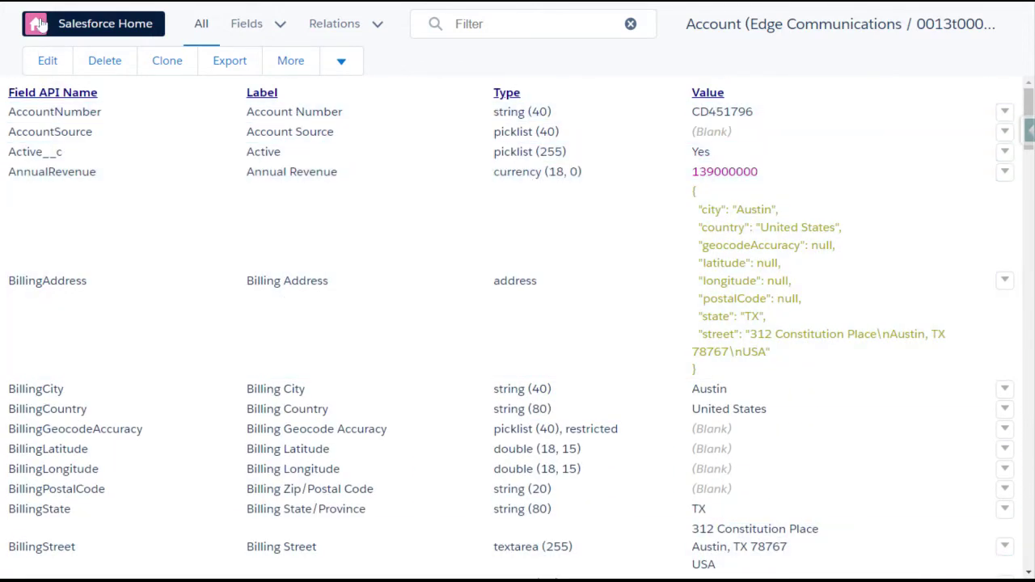
{"action": "left_click", "coordinate": [49, 22]}
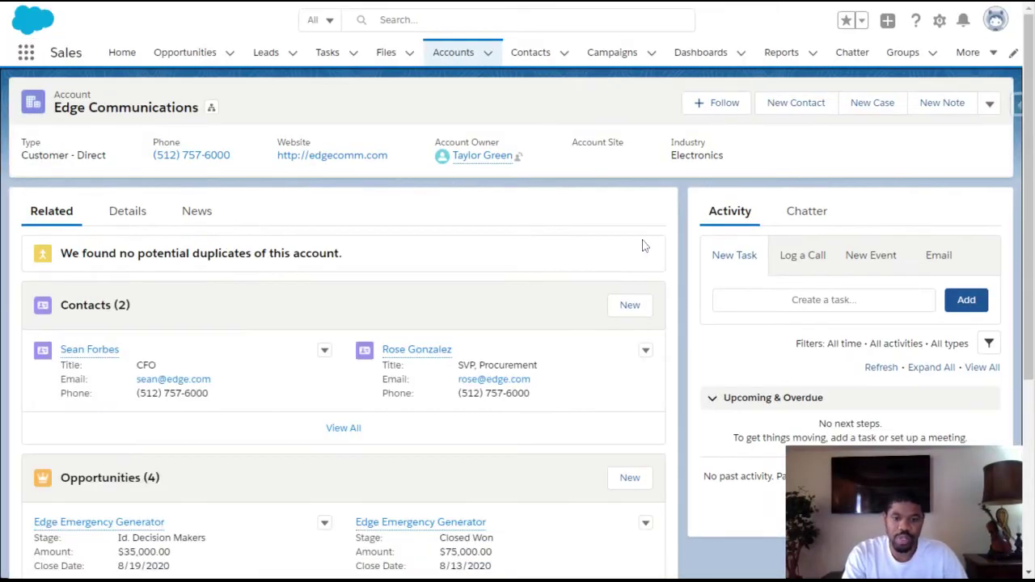
{"action": "left_click", "coordinate": [139, 210]}
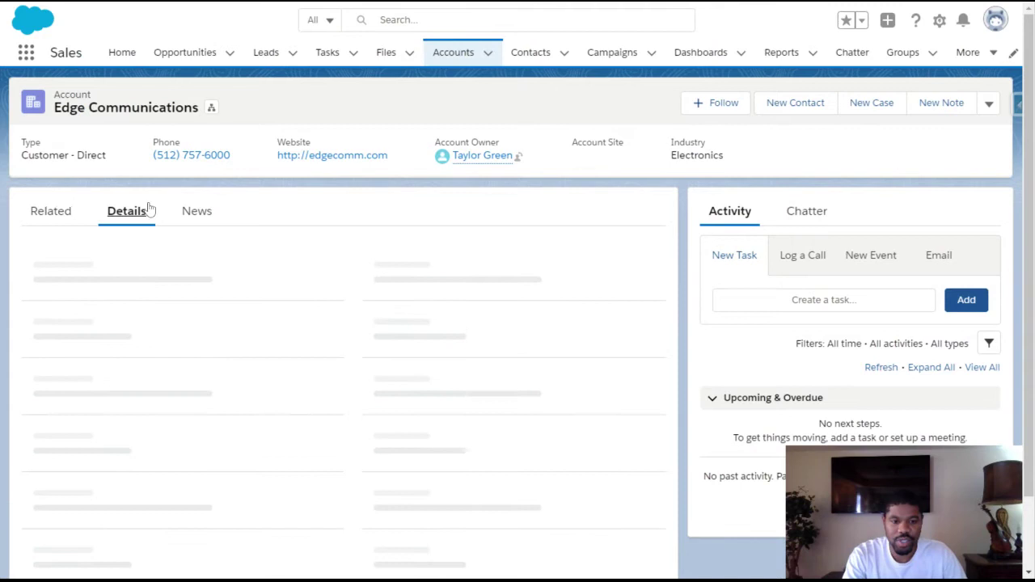
Open Salesforce Inspector's Data Export and clear the existing Workshop_Booking__c query.
{"action": "left_click", "coordinate": [1016, 105]}
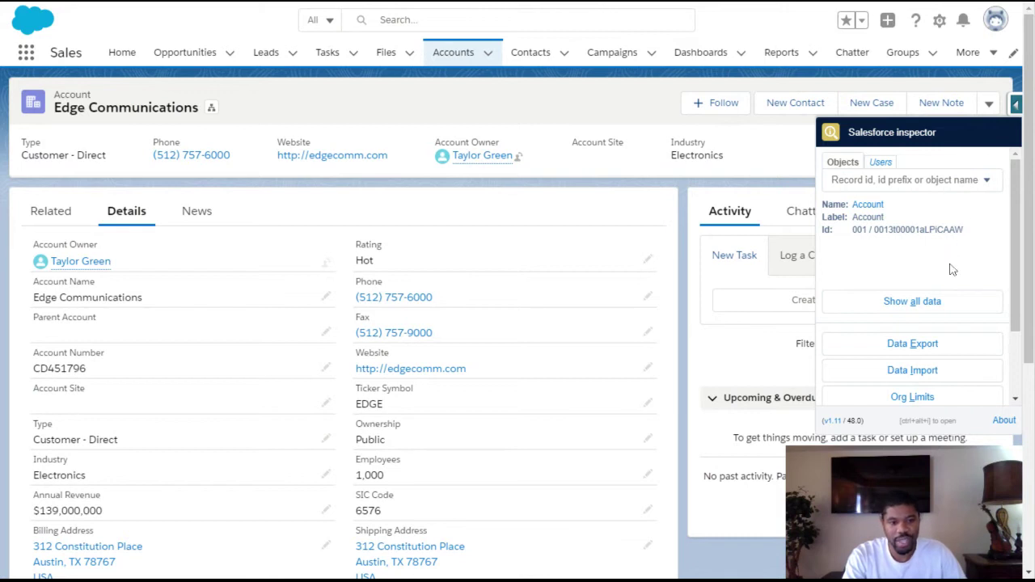
{"action": "left_click", "coordinate": [890, 346]}
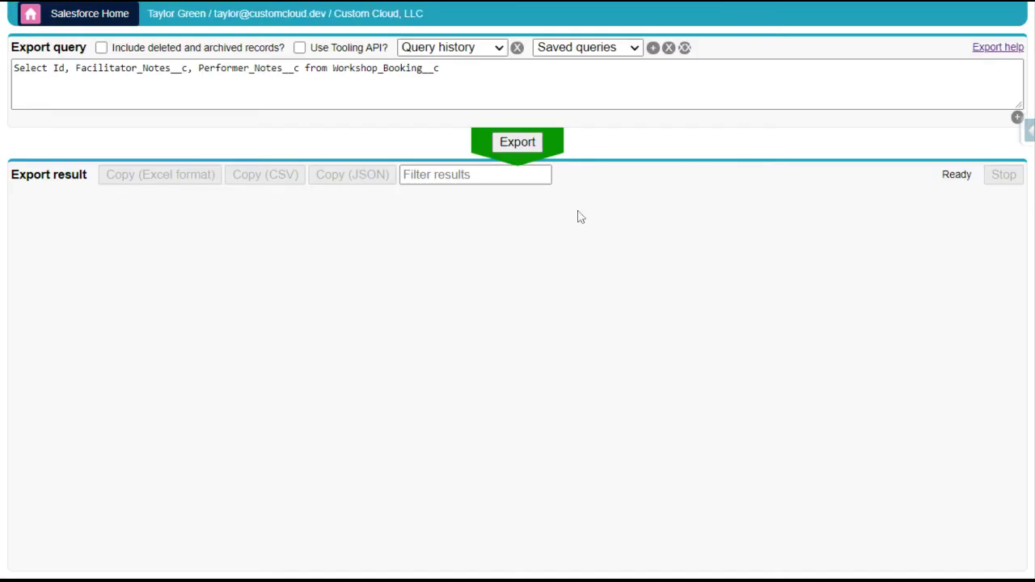
{"action": "left_click_drag", "start_coordinate": [441, 68], "coordinate": [3, 11]}
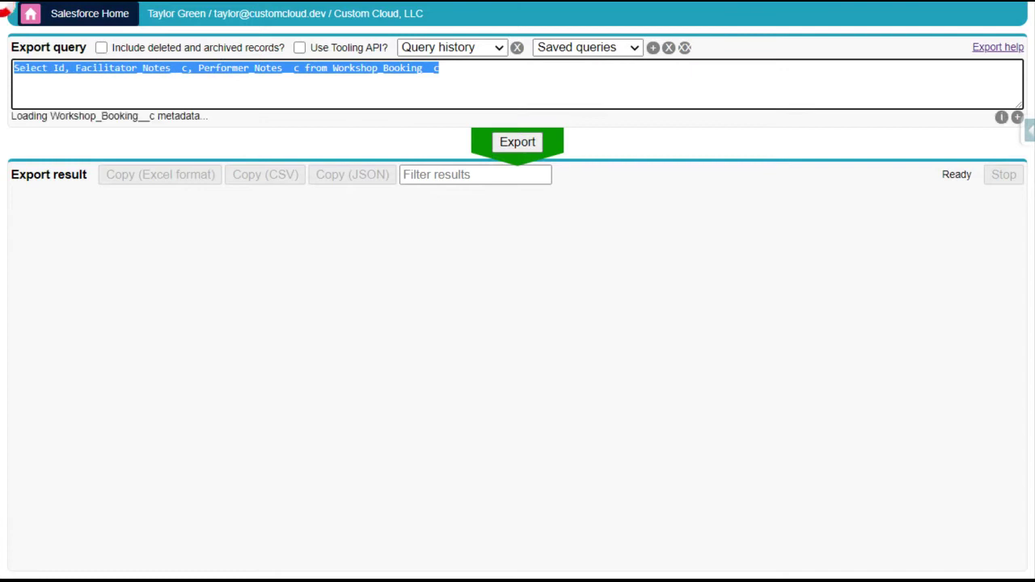
{"action": "key", "text": "BackSpace"}
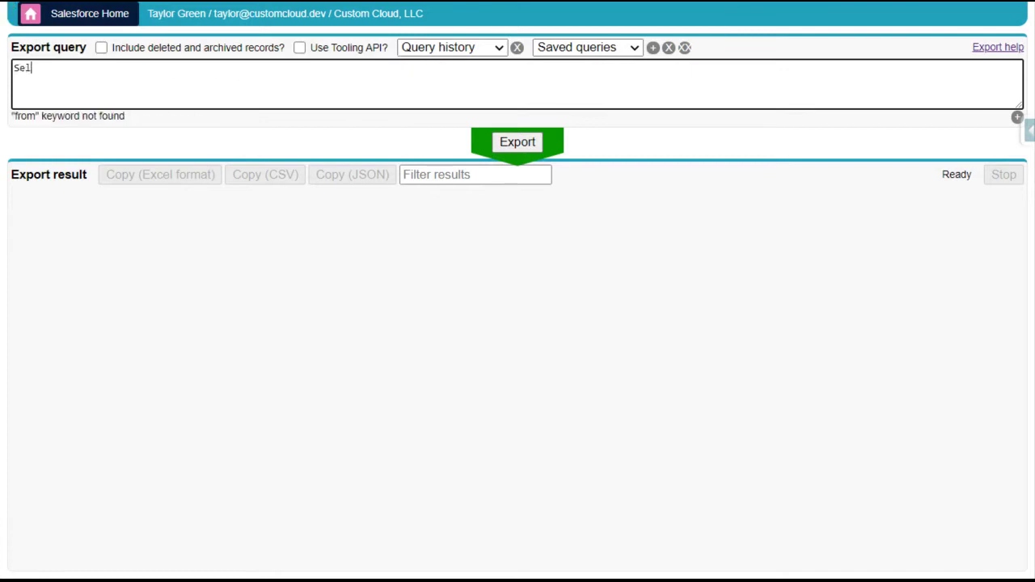
Write the export query "Select Id from Account", using the suggested Account object.
{"action": "type", "text": "Select ID"}
{"action": "key", "text": "shift+Left"}
{"action": "key", "text": "shift+Left"}
{"action": "key", "text": "shift+Left"}
{"action": "key", "text": "shift+Left"}
{"action": "key", "text": "shift+Left"}
{"action": "left_click", "coordinate": [65, 68]}
{"action": "type", "text": "from A"}
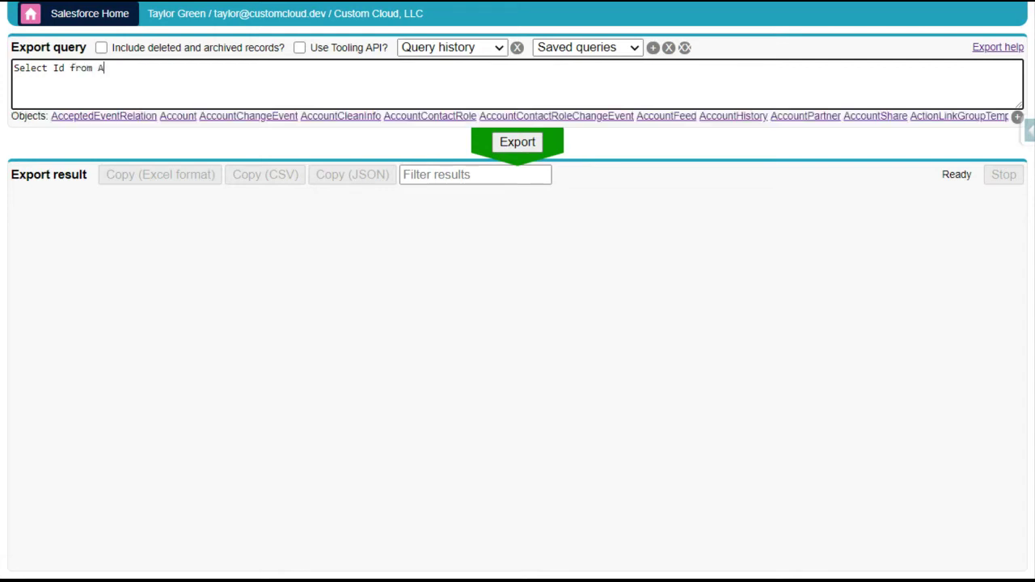
{"action": "type", "text": "cc"}
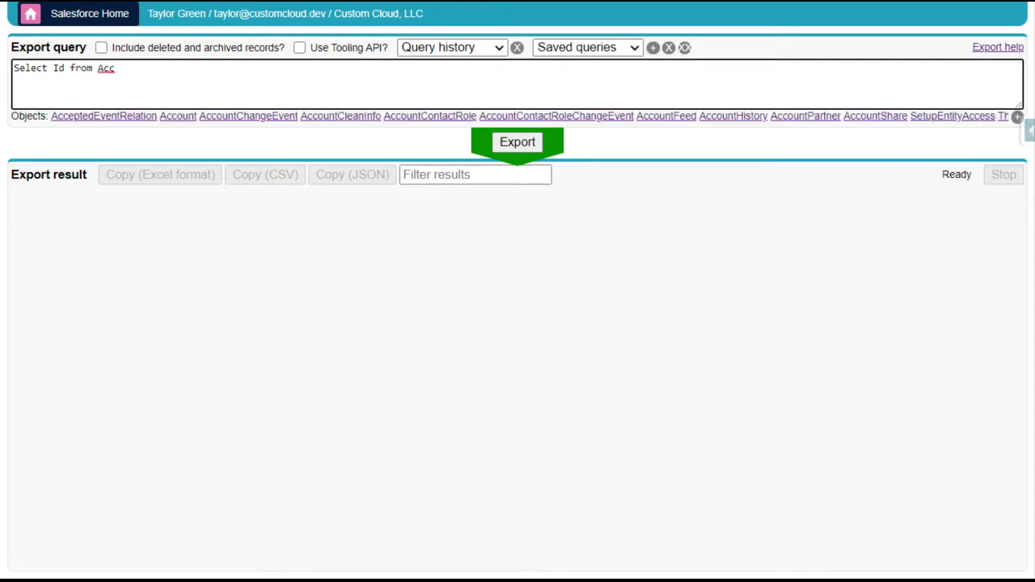
{"action": "type", "text": "ount"}
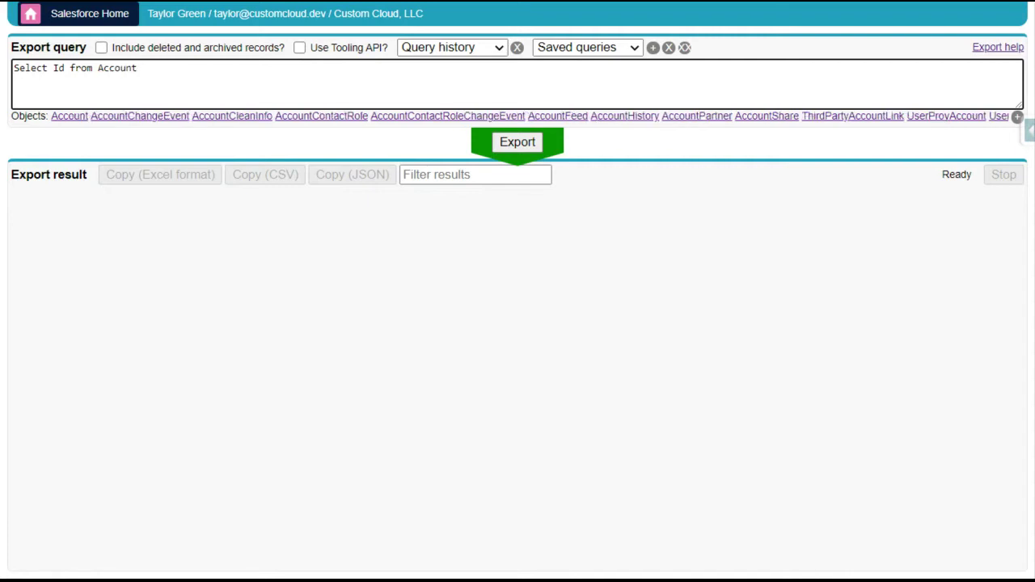
{"action": "left_click", "coordinate": [69, 117]}
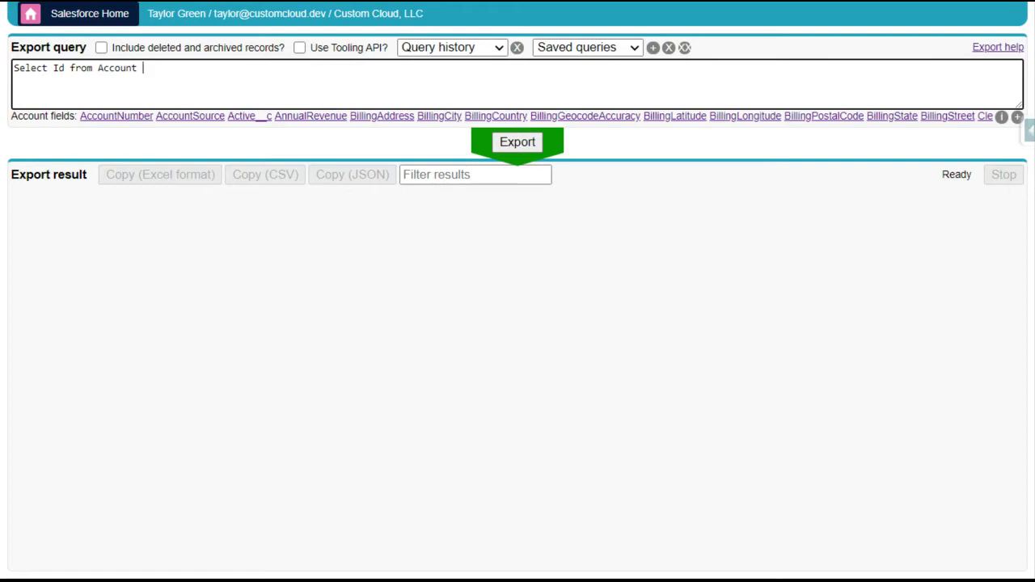
Add the suggested BillingCountry and Name fields after Id in the export query's field list.
{"action": "left_click", "coordinate": [64, 68]}
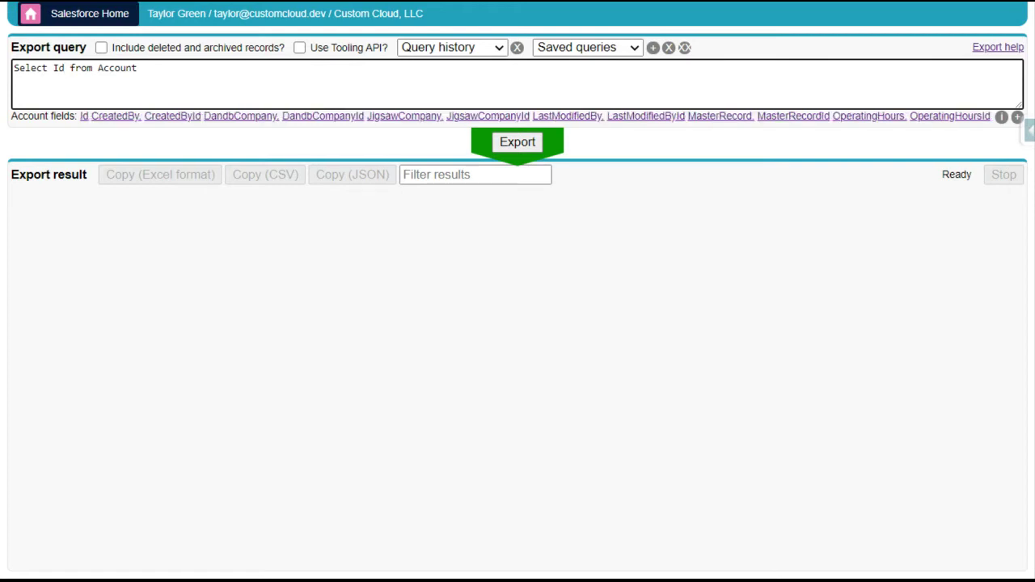
{"action": "type", "text": ","}
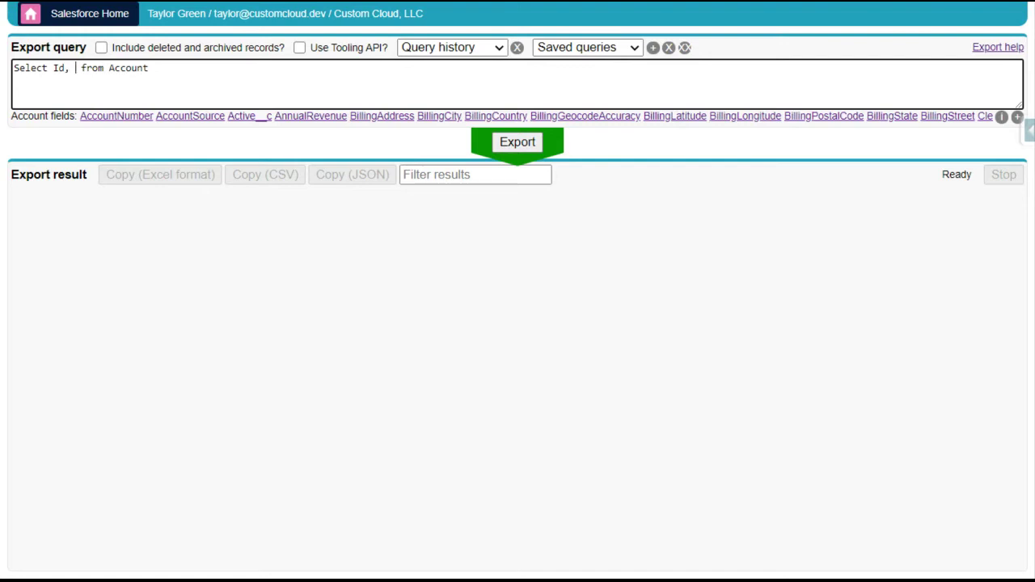
{"action": "type", "text": " bill"}
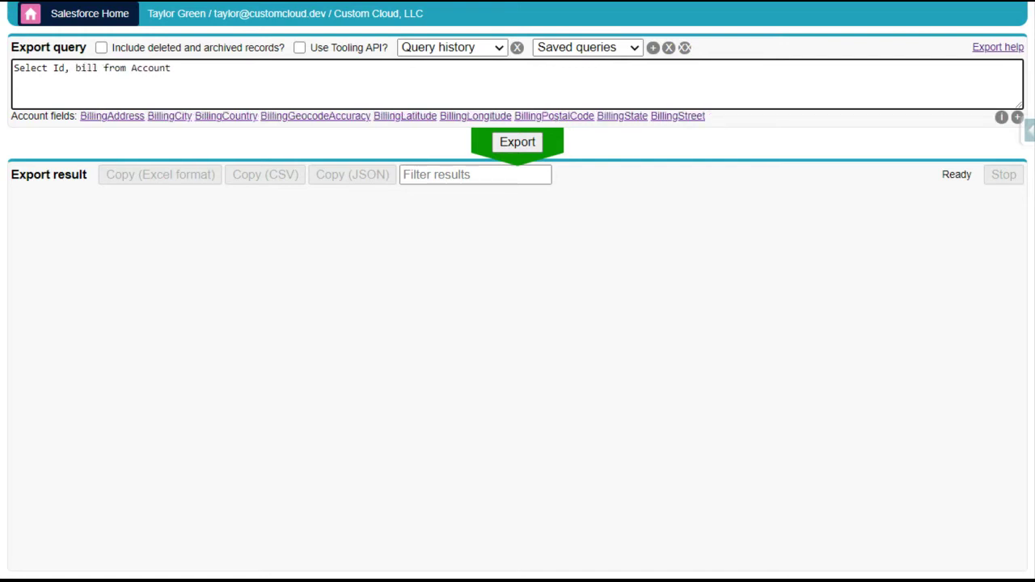
{"action": "left_click", "coordinate": [237, 119]}
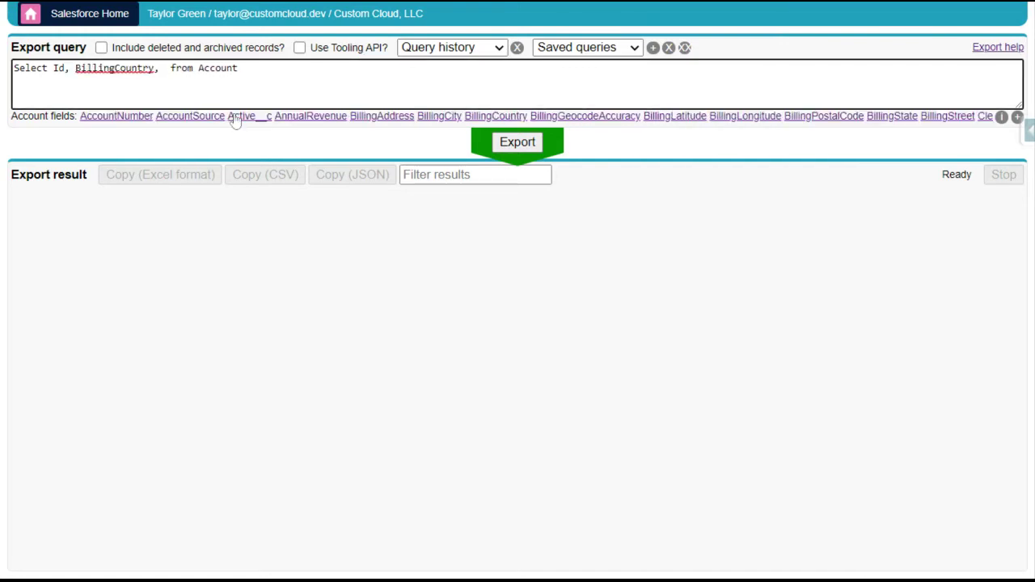
{"action": "key", "text": "BackSpace"}
{"action": "type", "text": "name"}
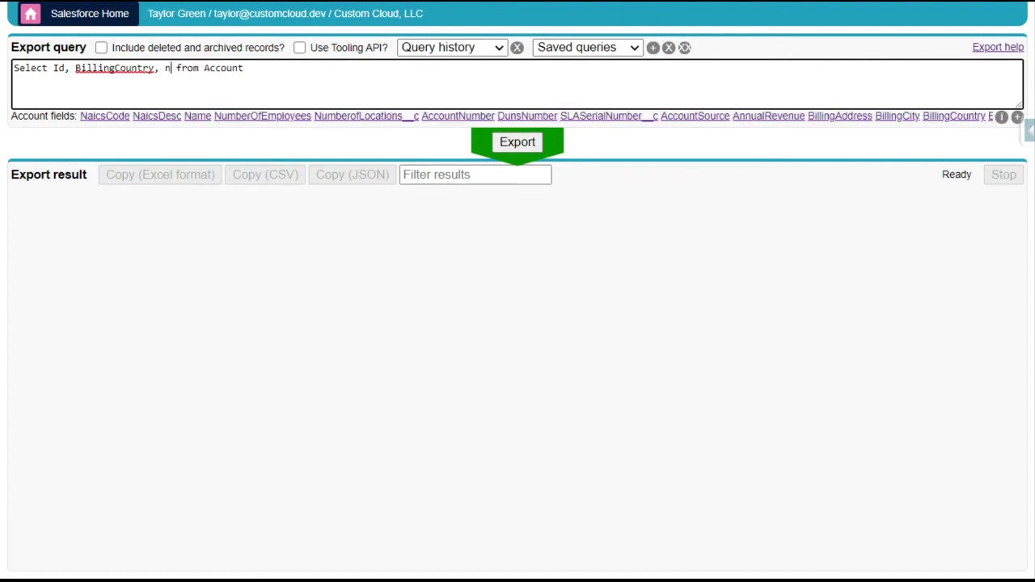
{"action": "left_click", "coordinate": [95, 117]}
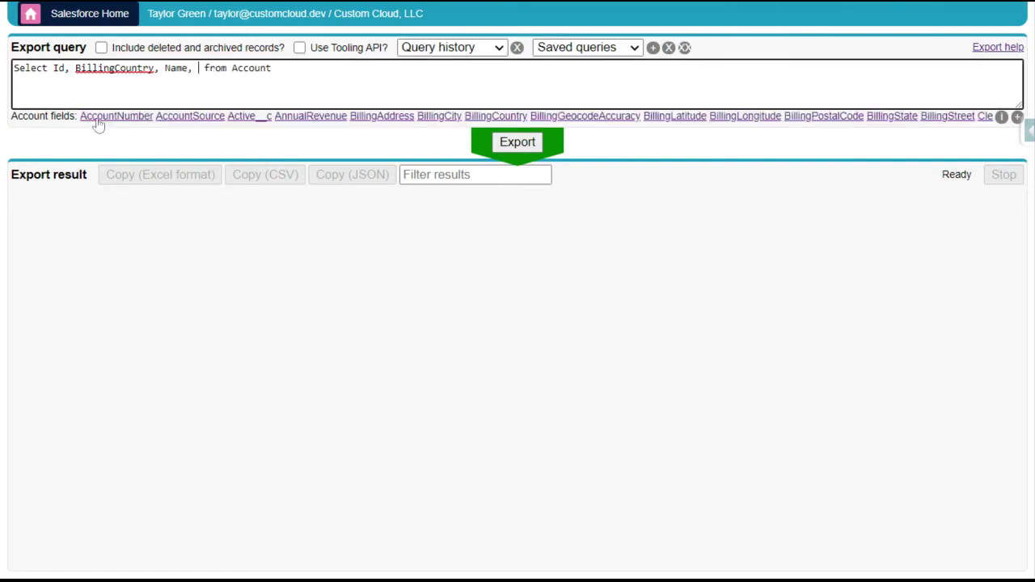
{"action": "key", "text": "BackSpace"}
{"action": "key", "text": "BackSpace"}
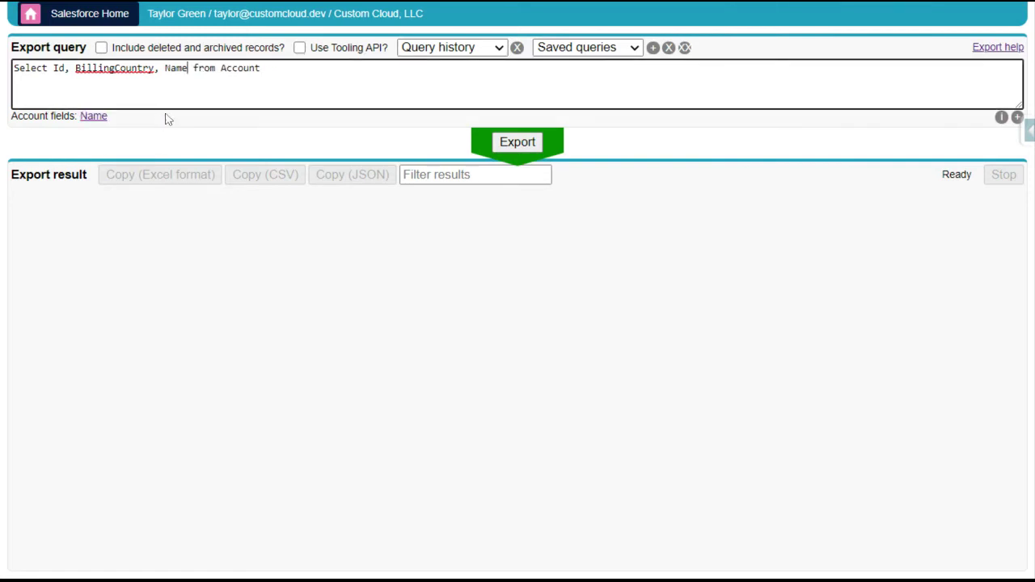
Add the suggested Active__c field after Name in the query's field list, separated by a comma and a space.
{"action": "left_click_drag", "start_coordinate": [36, 68], "coordinate": [171, 68]}
{"action": "left_click", "coordinate": [188, 68]}
{"action": "type", "text": ","}
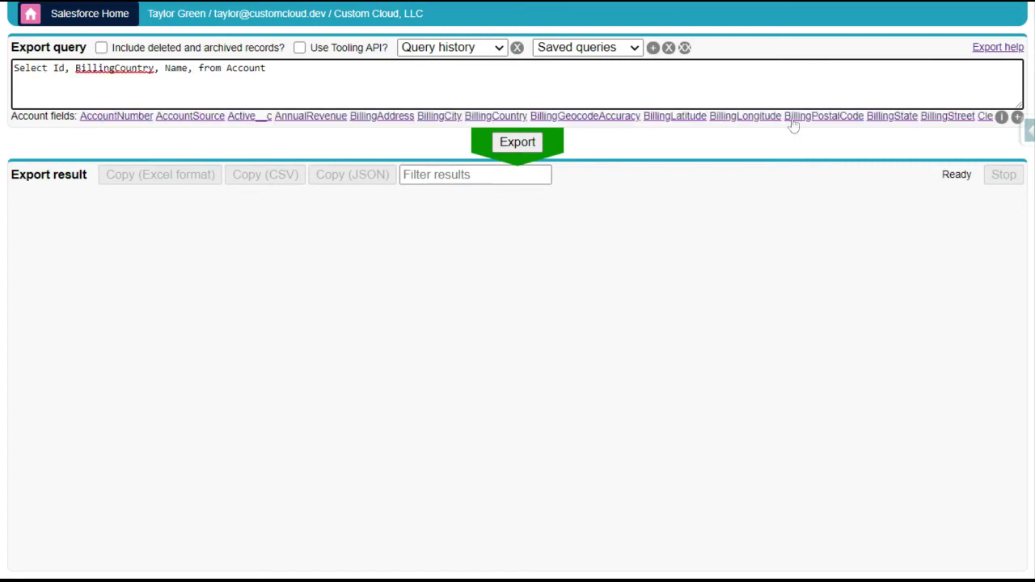
{"action": "left_click", "coordinate": [238, 119]}
{"action": "key", "text": "BackSpace"}
{"action": "key", "text": "BackSpace"}
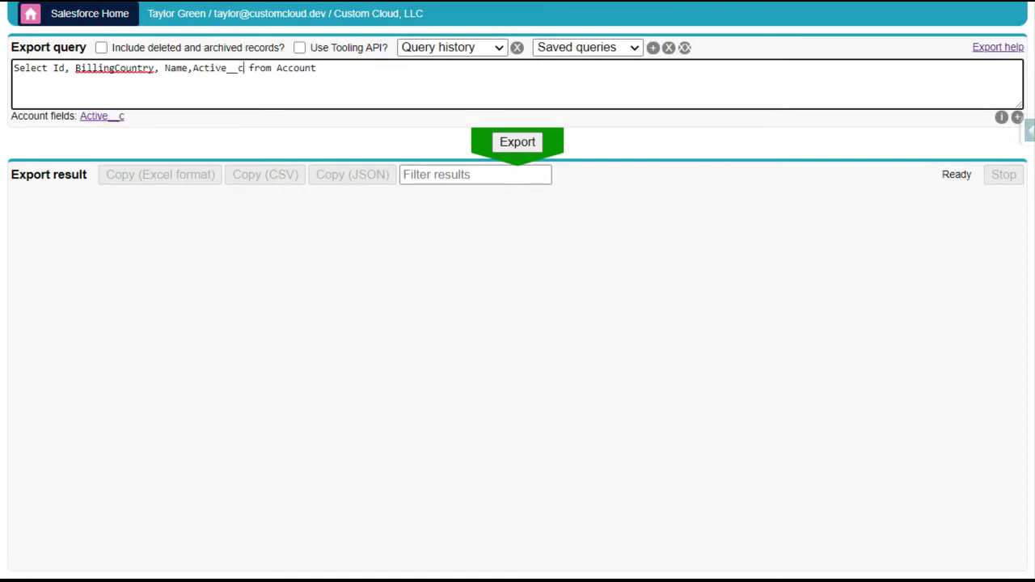
{"action": "left_click", "coordinate": [192, 68]}
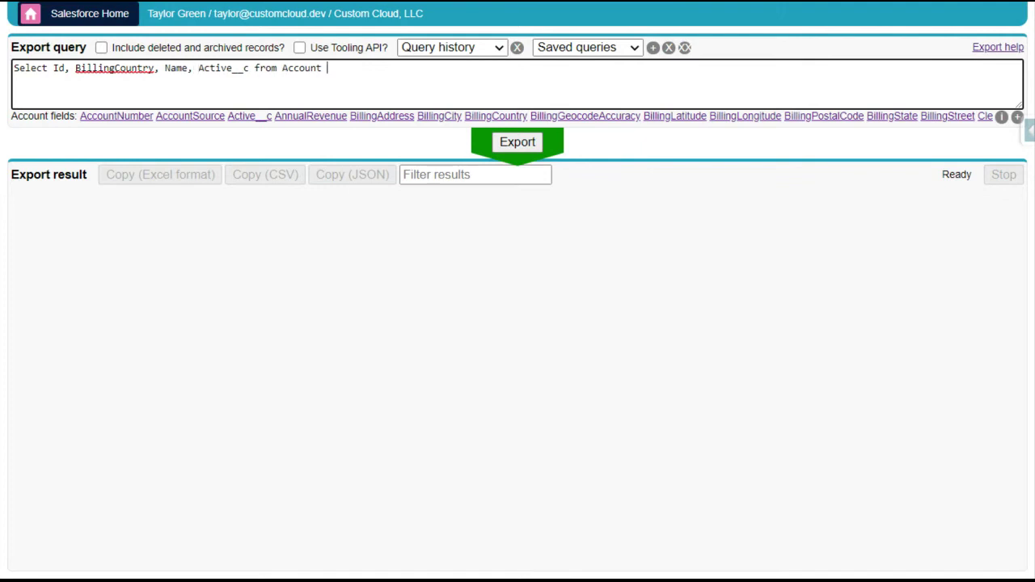
Append a where clause after Account in the query, starting with the suggested CreatedDate field.
{"action": "left_click_drag", "start_coordinate": [259, 68], "coordinate": [299, 68]}
{"action": "left_click", "coordinate": [282, 68]}
{"action": "type", "text": "where crea"}
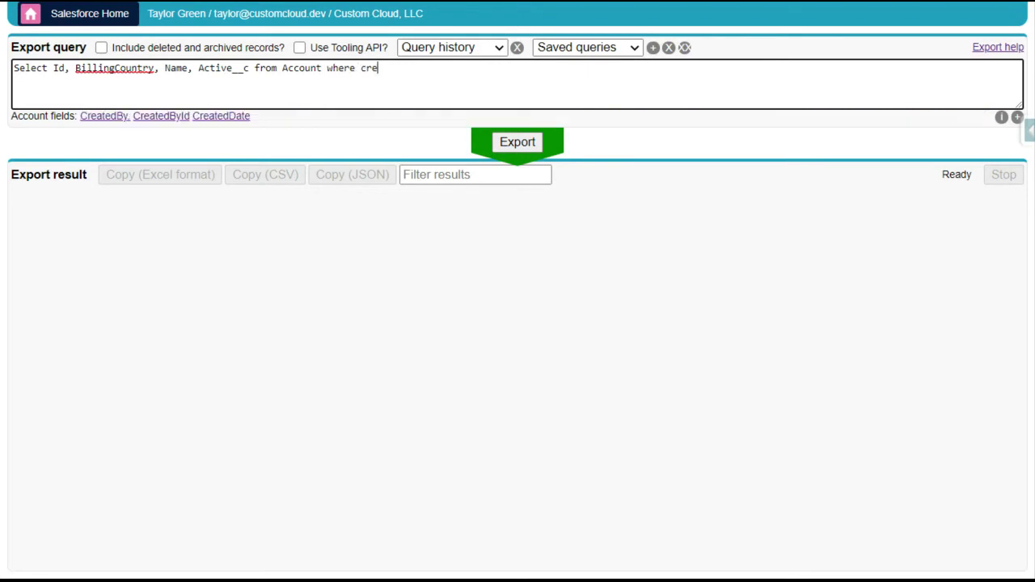
{"action": "left_click", "coordinate": [215, 115]}
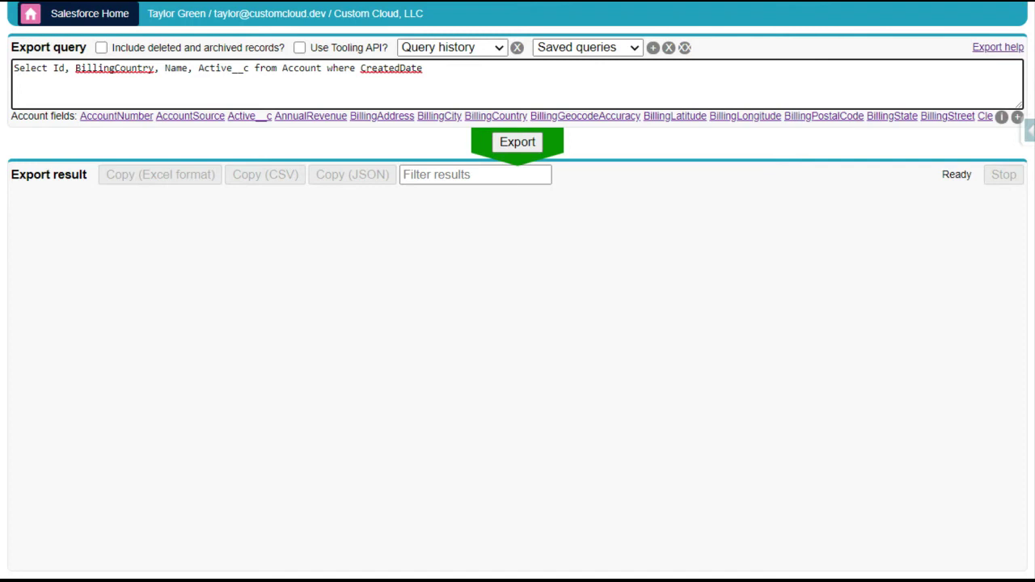
Replace CreatedDate in the where clause with the condition Active__c ='Yes', using the suggested field and value.
{"action": "key", "text": "BackSpace"}
{"action": "key", "text": "BackSpace"}
{"action": "key", "text": "BackSpace"}
{"action": "key", "text": "BackSpace"}
{"action": "key", "text": "BackSpace"}
{"action": "key", "text": "BackSpace"}
{"action": "key", "text": "BackSpace"}
{"action": "key", "text": "BackSpace"}
{"action": "key", "text": "BackSpace"}
{"action": "key", "text": "BackSpace"}
{"action": "key", "text": "BackSpace"}
{"action": "key", "text": "BackSpace"}
{"action": "type", "text": "act"}
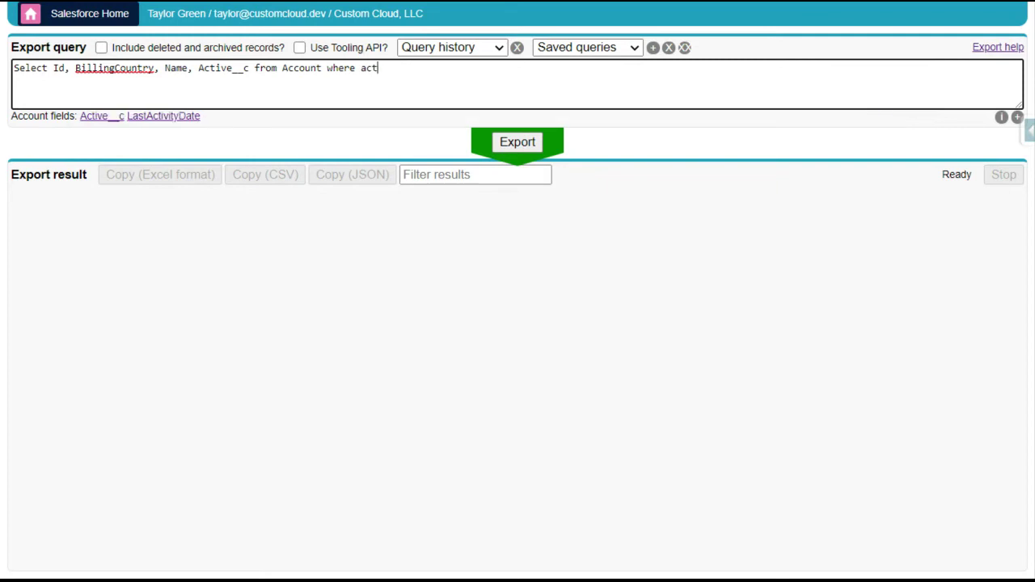
{"action": "left_click", "coordinate": [91, 117]}
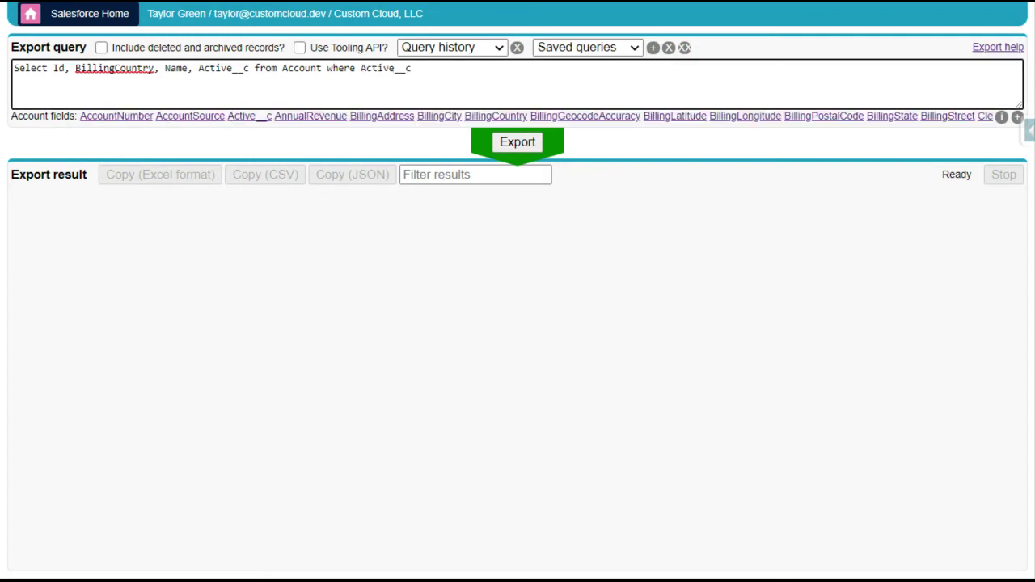
{"action": "type", "text": "="}
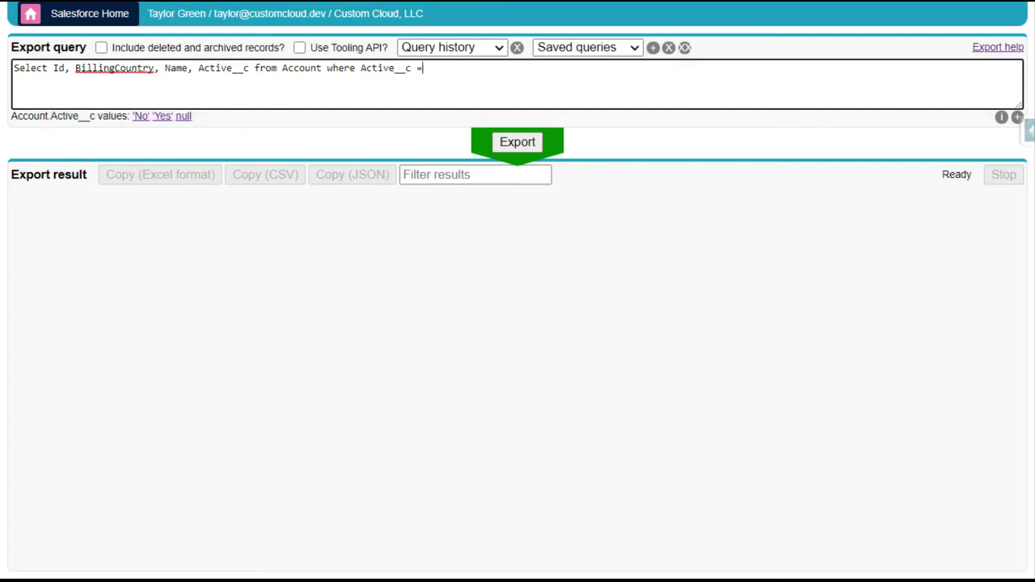
{"action": "left_click", "coordinate": [164, 117]}
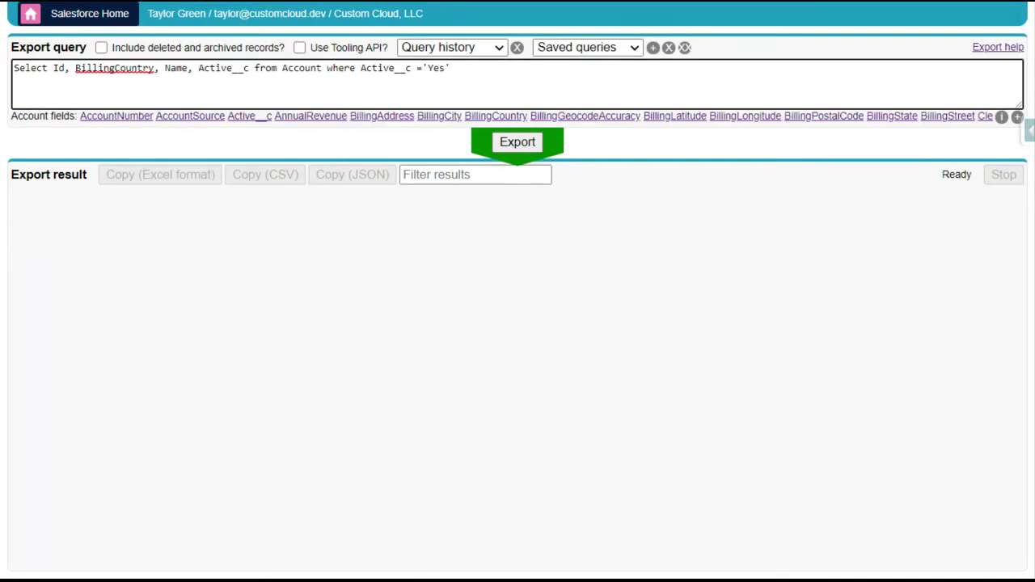
Run the export for the Account query filtered on Active__c.
{"action": "left_click_drag", "start_coordinate": [25, 68], "coordinate": [299, 68]}
{"action": "left_click", "coordinate": [299, 68]}
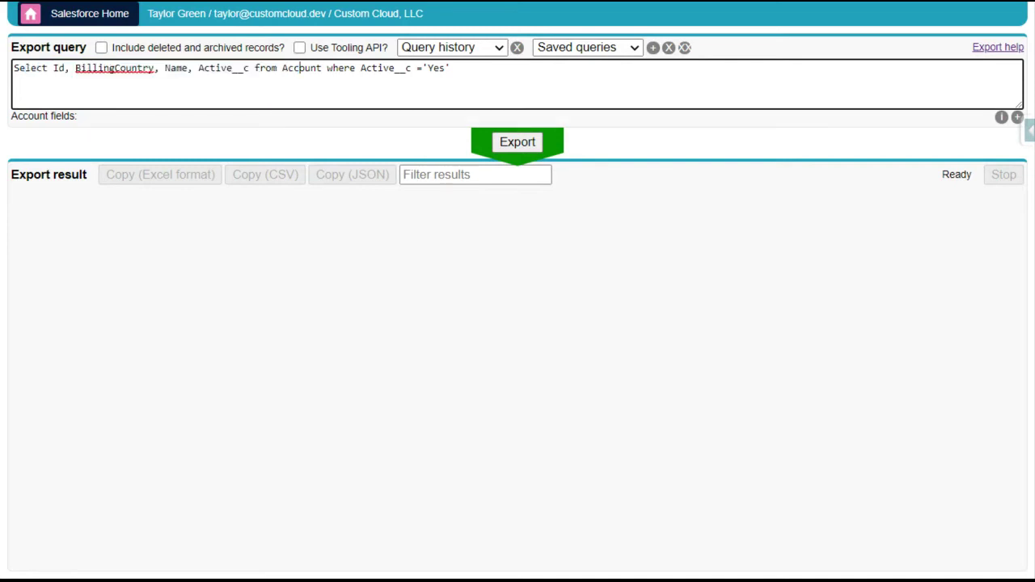
{"action": "double_click", "coordinate": [297, 68]}
{"action": "left_click", "coordinate": [350, 67]}
{"action": "left_click", "coordinate": [527, 144]}
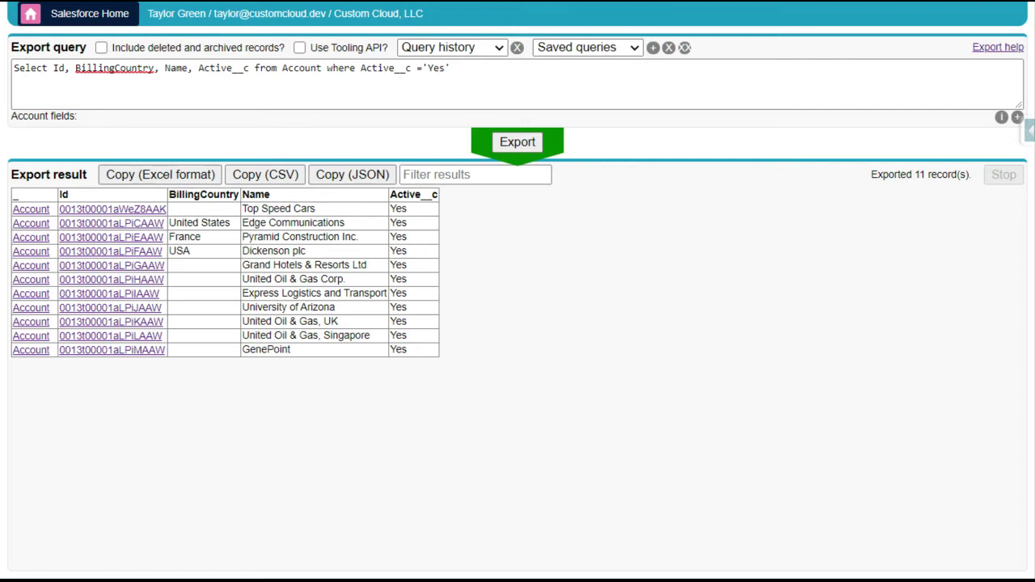
Extend the where clause with AND BillingCountry <>null, using the suggested field and null value.
{"action": "left_click", "coordinate": [456, 67]}
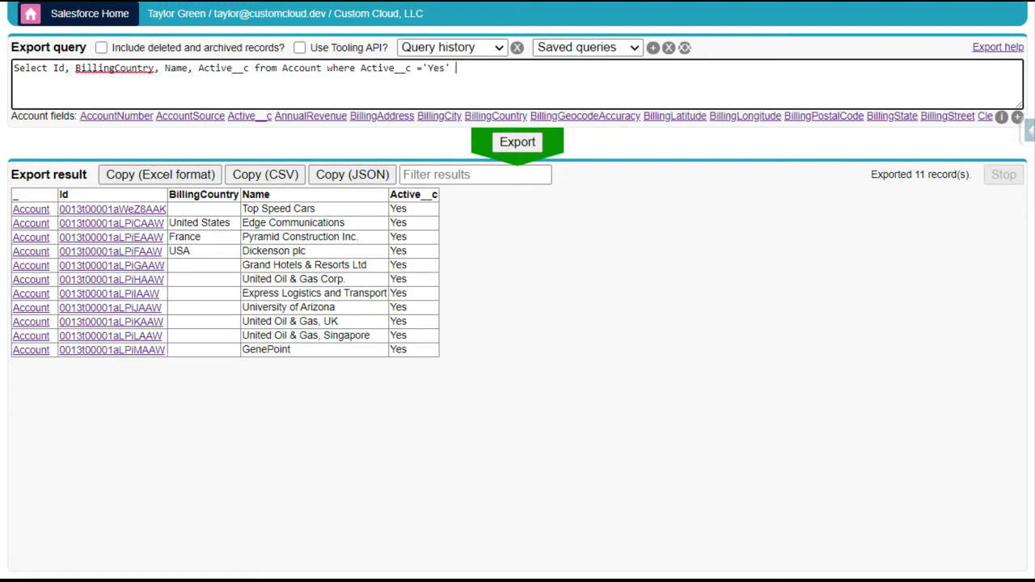
{"action": "type", "text": "AND"}
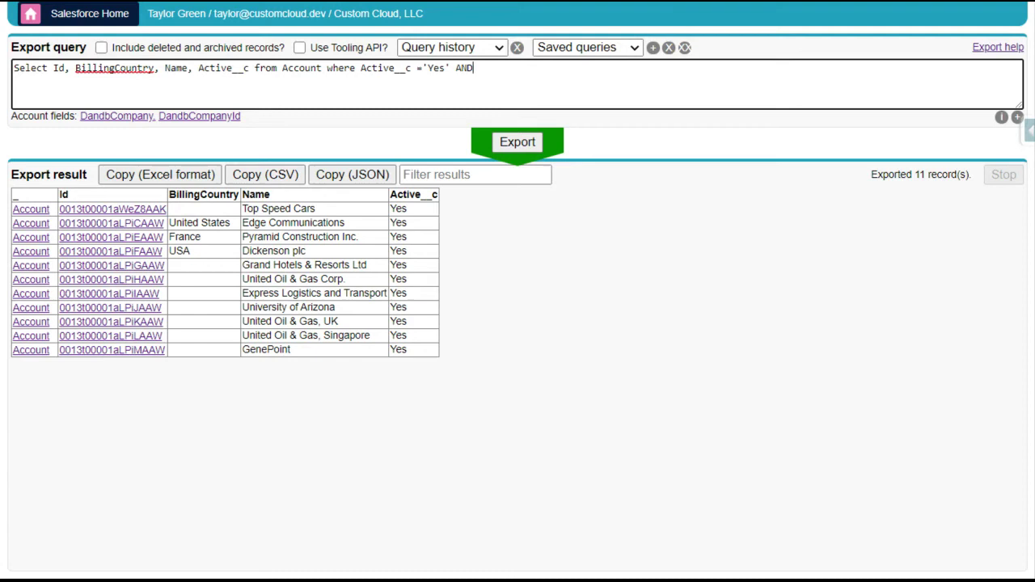
{"action": "double_click", "coordinate": [330, 68]}
{"action": "left_click", "coordinate": [377, 68]}
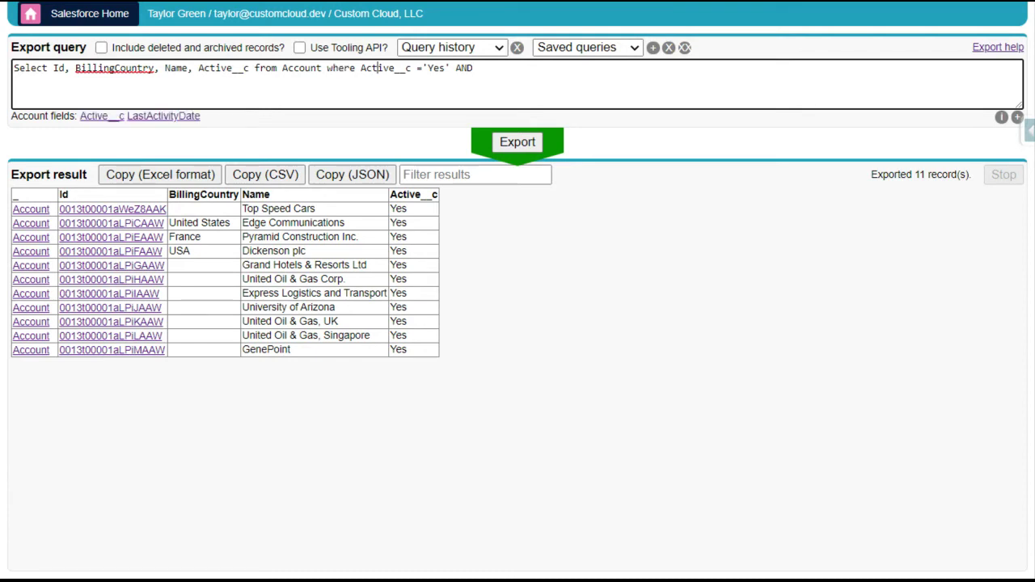
{"action": "left_click", "coordinate": [474, 68]}
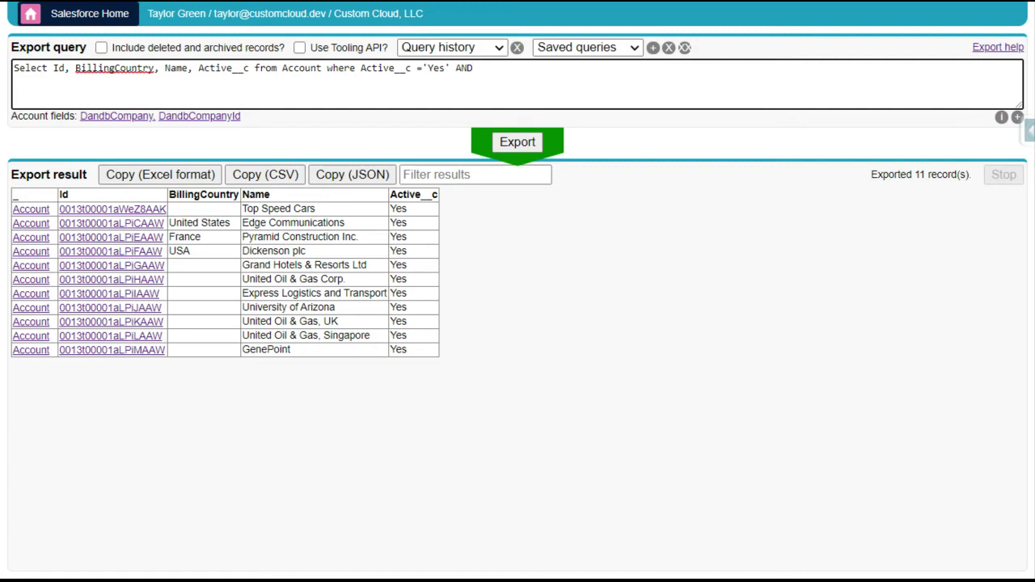
{"action": "type", "text": "bill"}
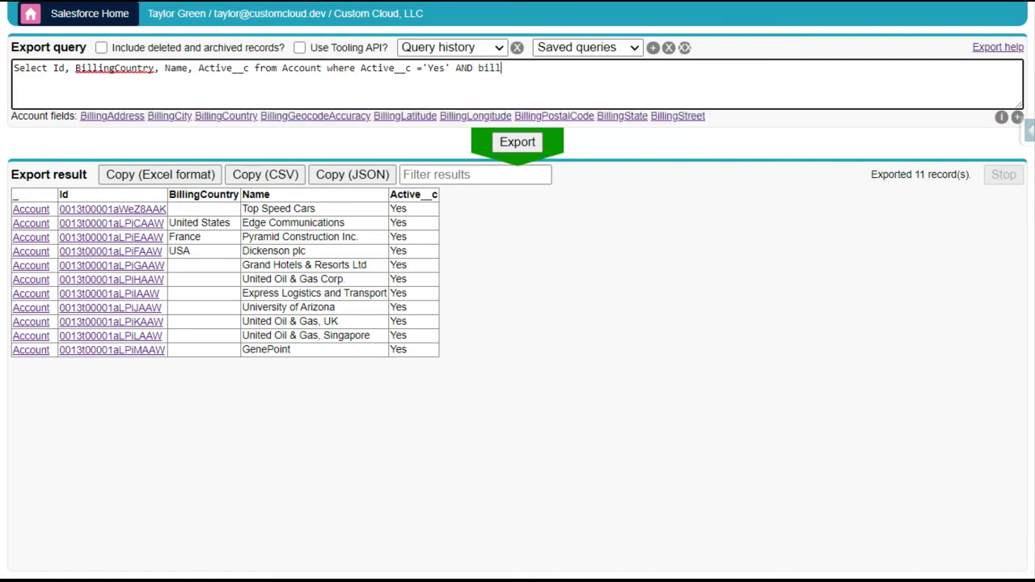
{"action": "left_click", "coordinate": [246, 119]}
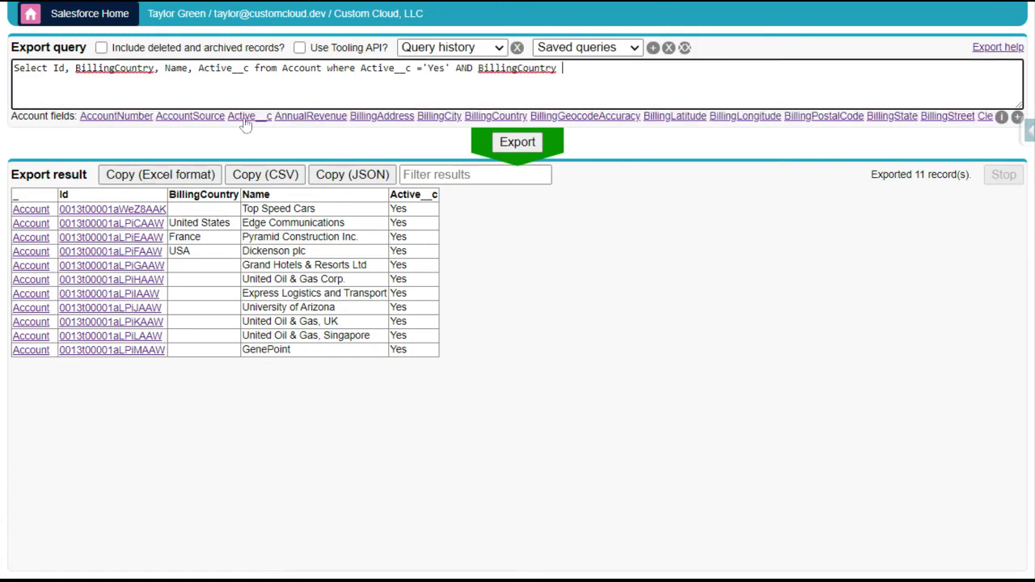
{"action": "type", "text": "<>"}
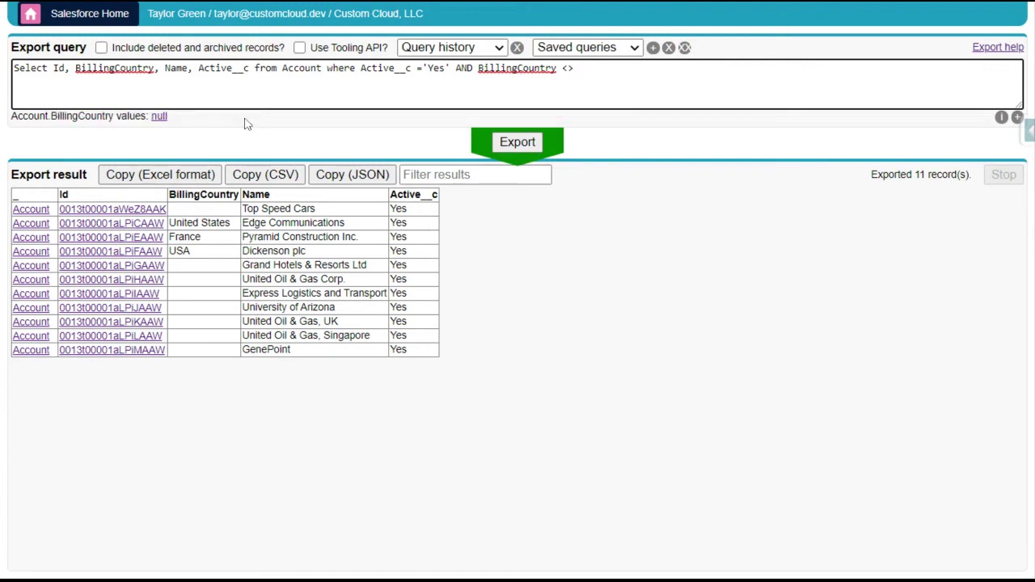
{"action": "left_click", "coordinate": [158, 116]}
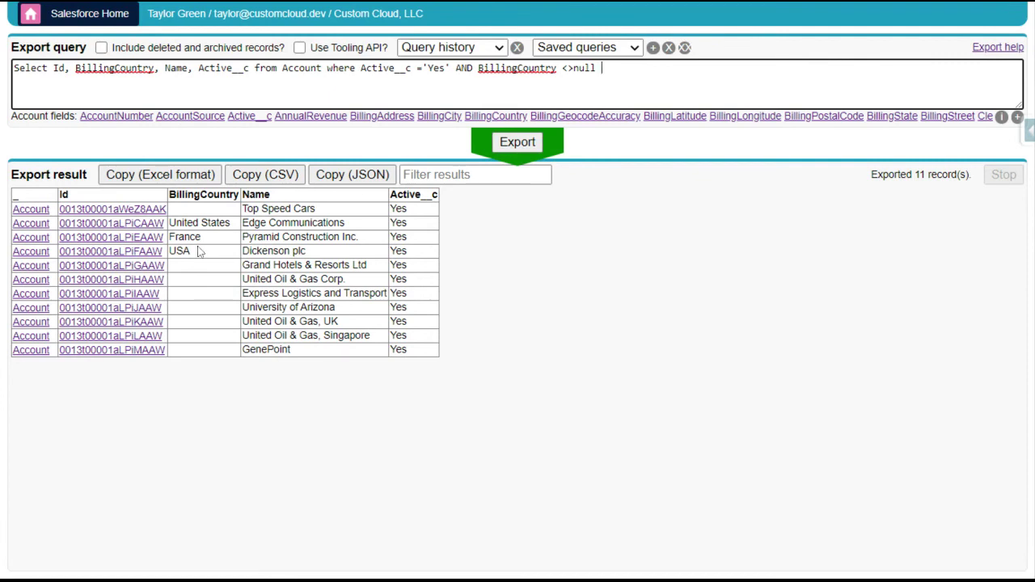
Check the rows that have a BillingCountry and rerun the export with the extended filter.
{"action": "left_click_drag", "start_coordinate": [201, 252], "coordinate": [170, 235]}
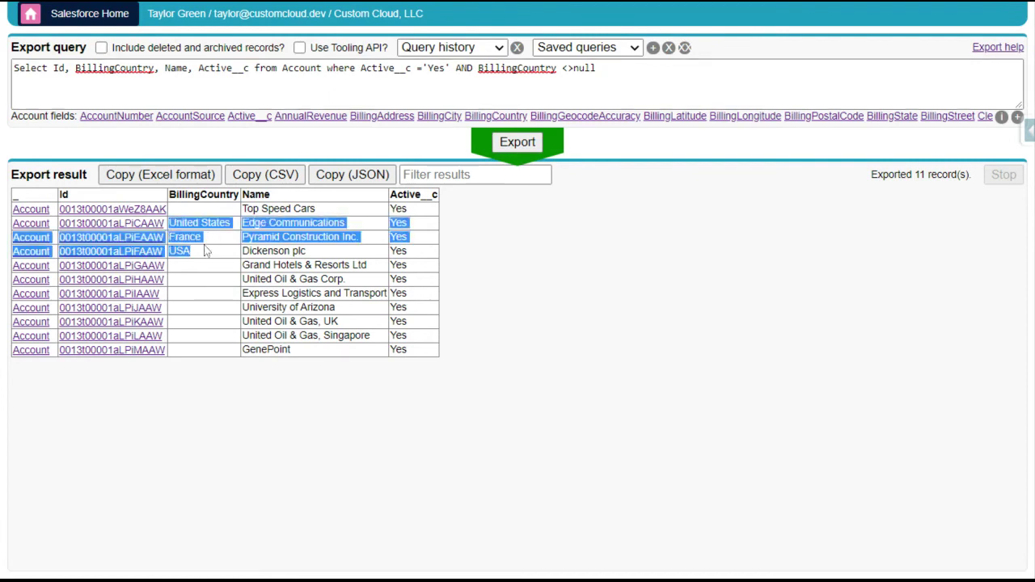
{"action": "left_click", "coordinate": [205, 253]}
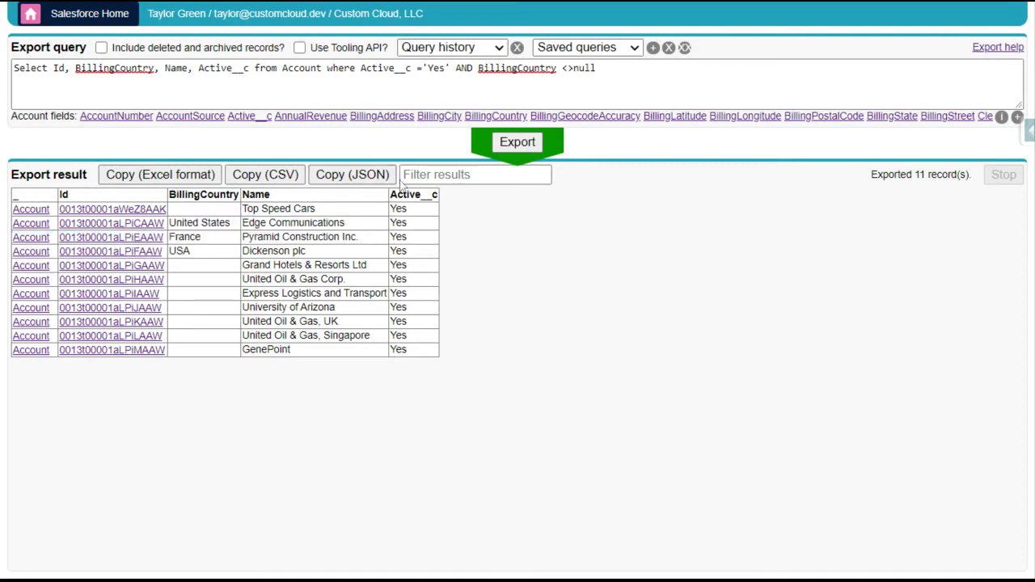
{"action": "left_click", "coordinate": [521, 143]}
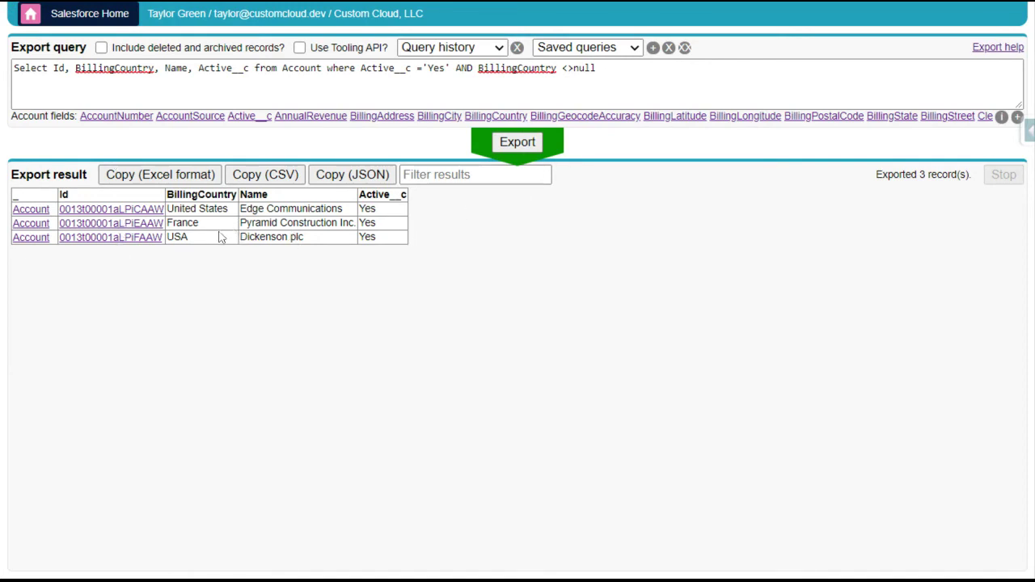
Review the finished query text and copy the export result in Excel format.
{"action": "left_click_drag", "start_coordinate": [600, 68], "coordinate": [13, 68]}
{"action": "left_click", "coordinate": [54, 68]}
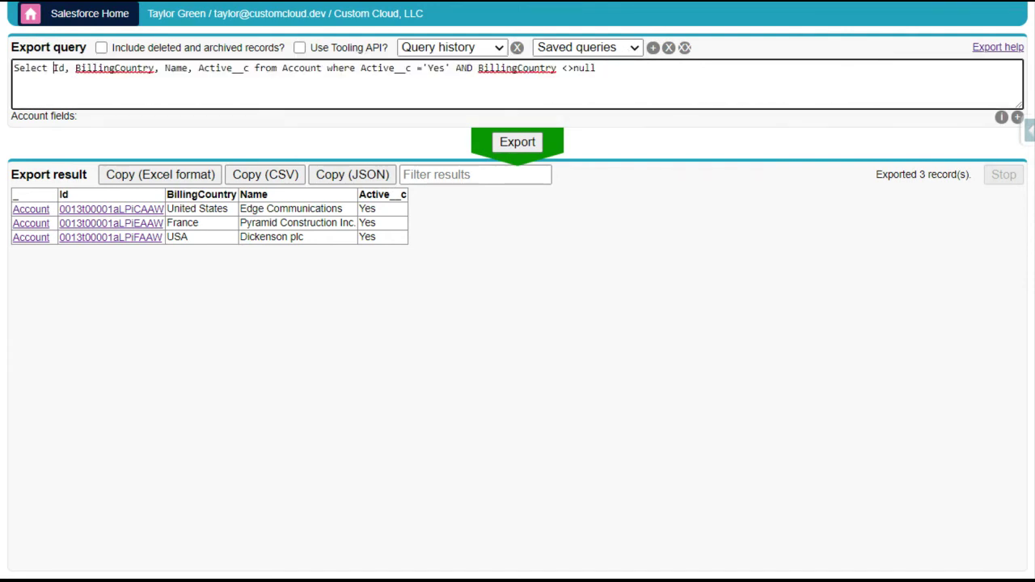
{"action": "left_click", "coordinate": [600, 68]}
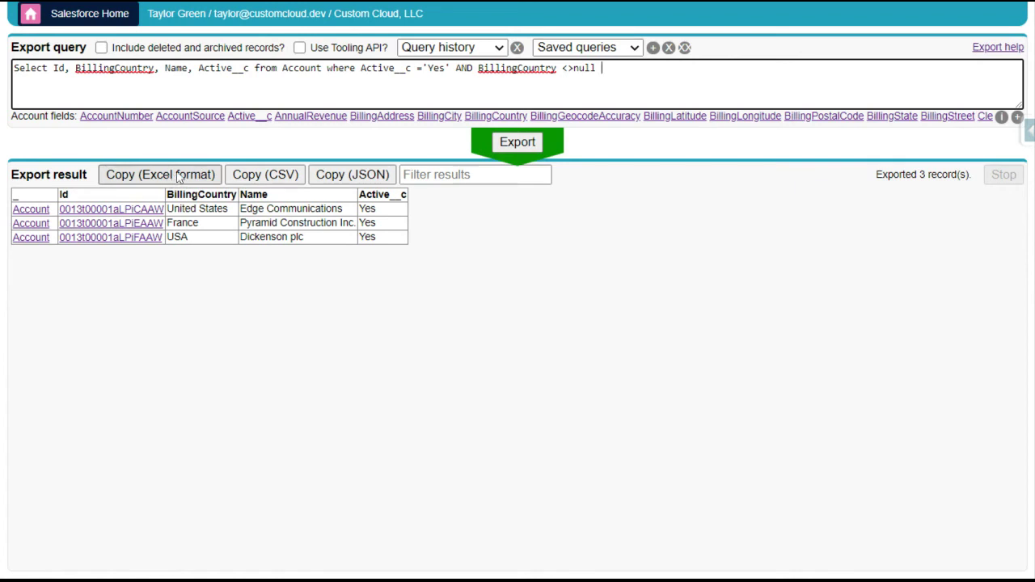
{"action": "left_click", "coordinate": [180, 176]}
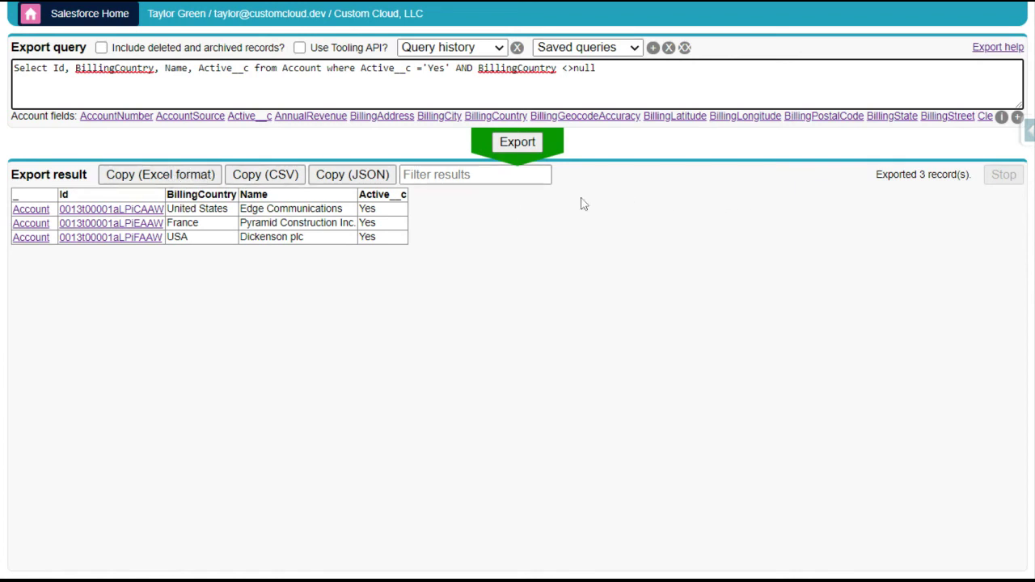
Return to Salesforce Home and open Salesforce Inspector's Data Import.
{"action": "left_click", "coordinate": [103, 18]}
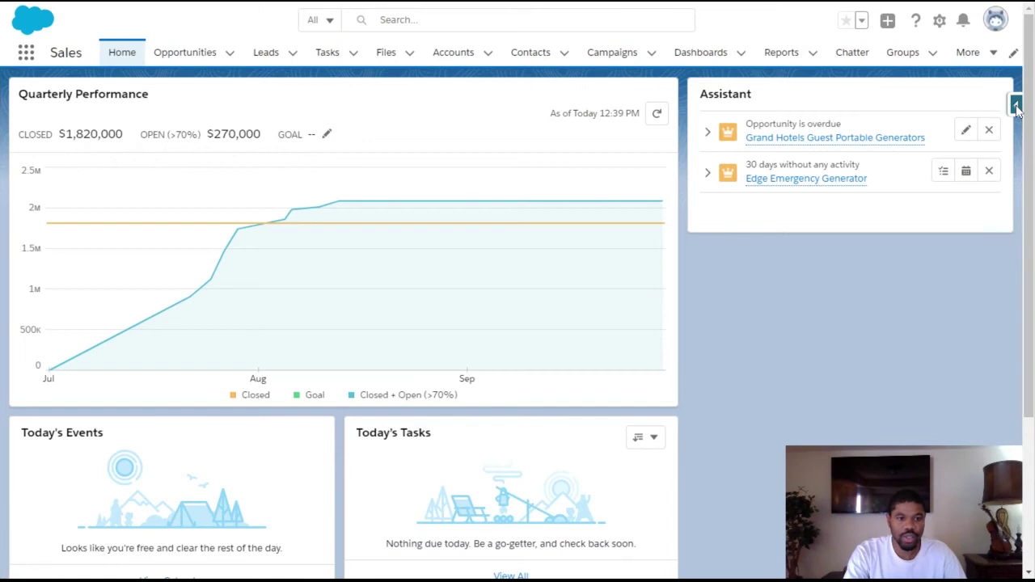
{"action": "left_click", "coordinate": [1016, 105]}
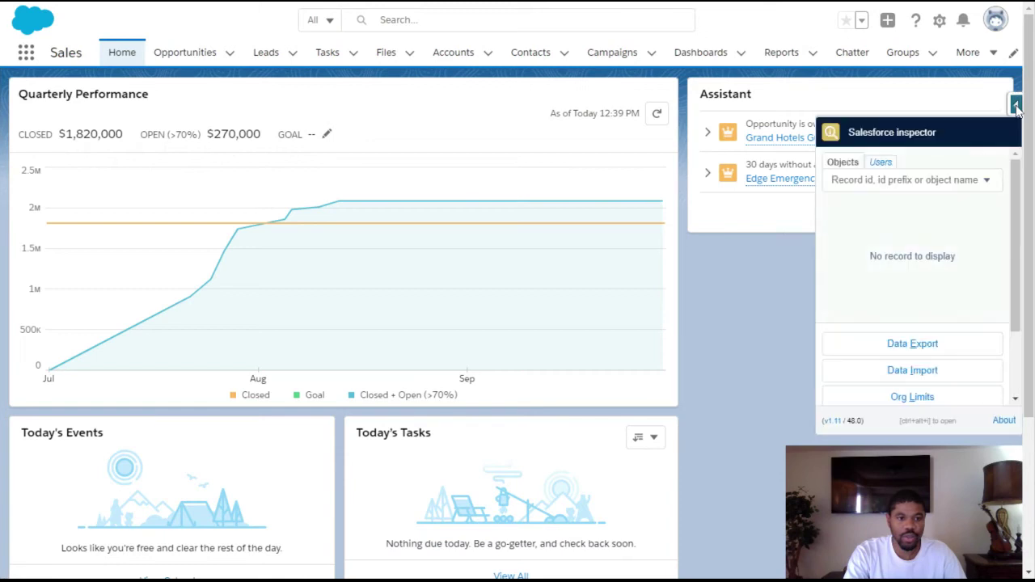
{"action": "left_click", "coordinate": [885, 374]}
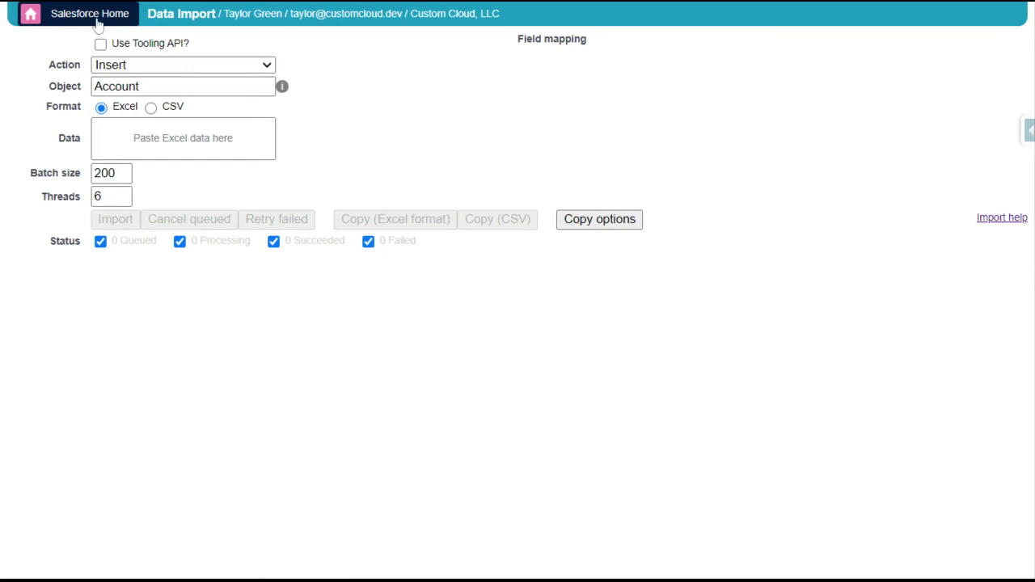
Return to Salesforce Home, rerun the filtered Account query in Data Export, and copy the result in Excel format.
{"action": "left_click", "coordinate": [57, 8]}
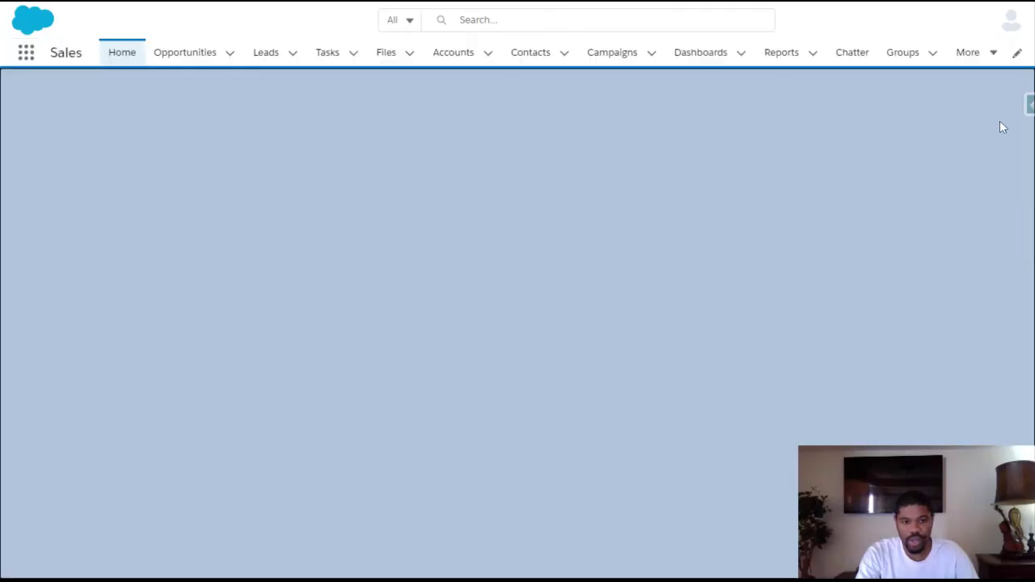
{"action": "left_click", "coordinate": [1017, 103]}
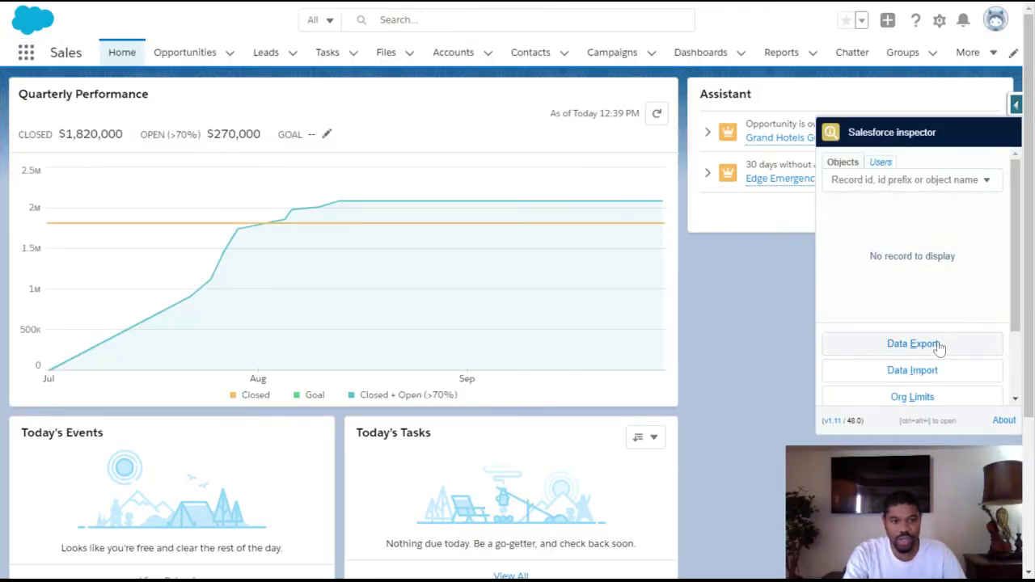
{"action": "left_click", "coordinate": [938, 346]}
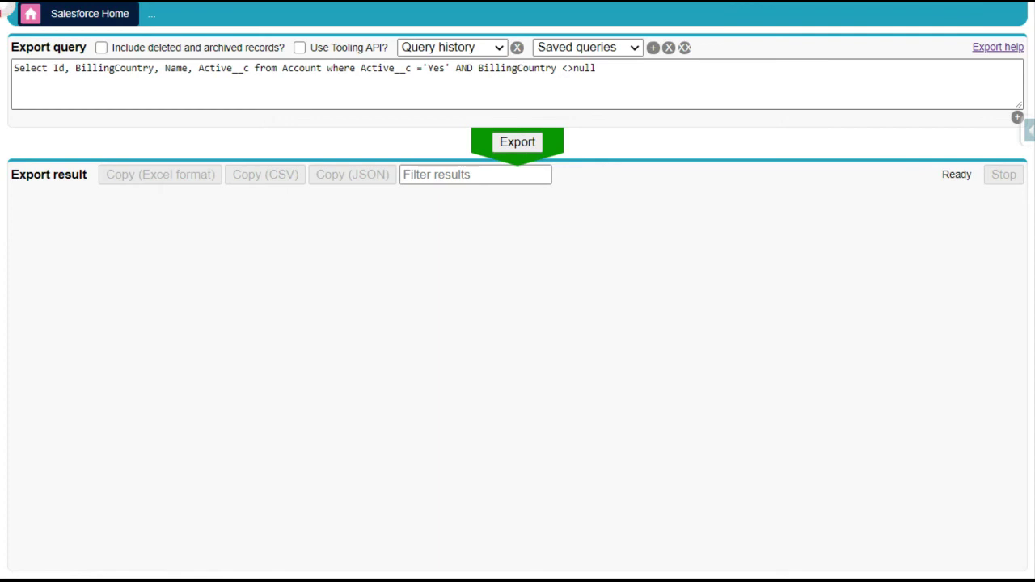
{"action": "left_click", "coordinate": [529, 140]}
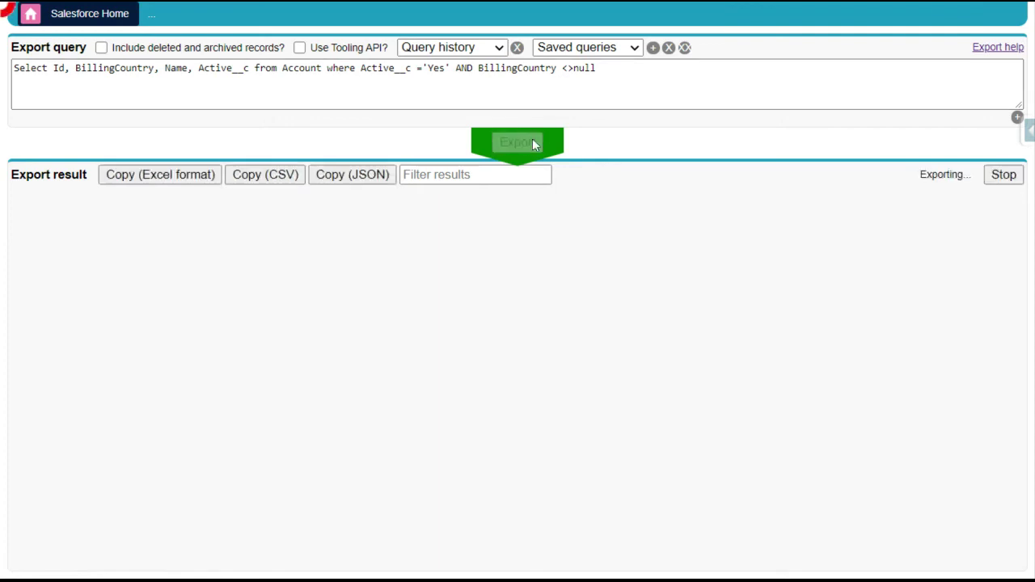
{"action": "left_click", "coordinate": [141, 178]}
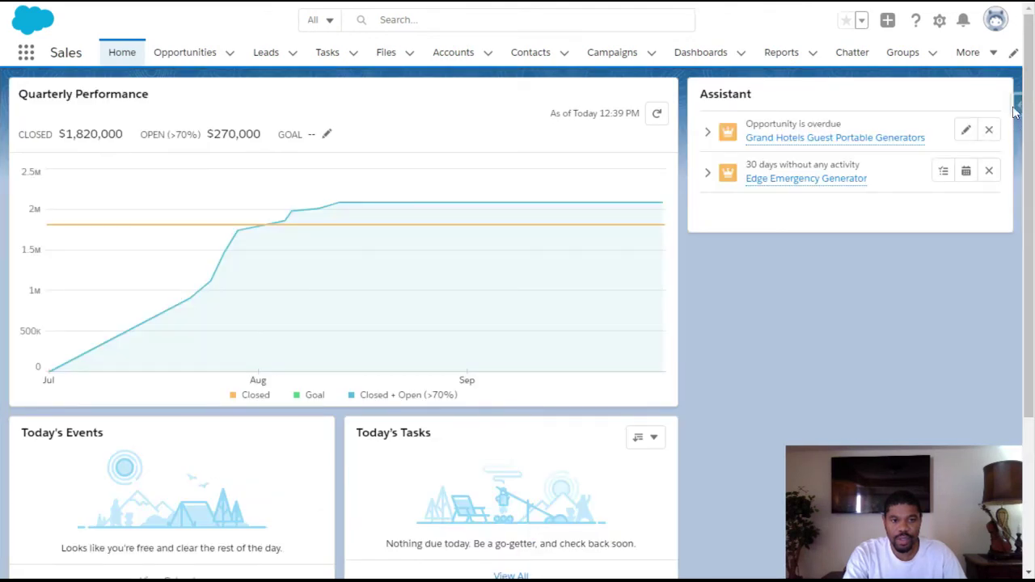
Open Data Import from Salesforce Inspector and paste the copied Account rows as Excel data.
{"action": "left_click", "coordinate": [1016, 106]}
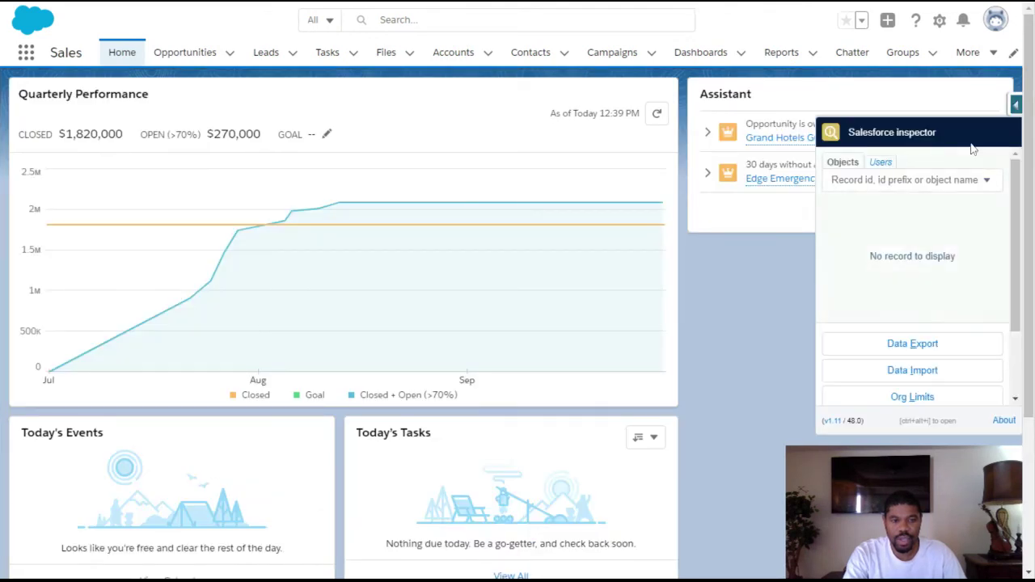
{"action": "left_click", "coordinate": [922, 370]}
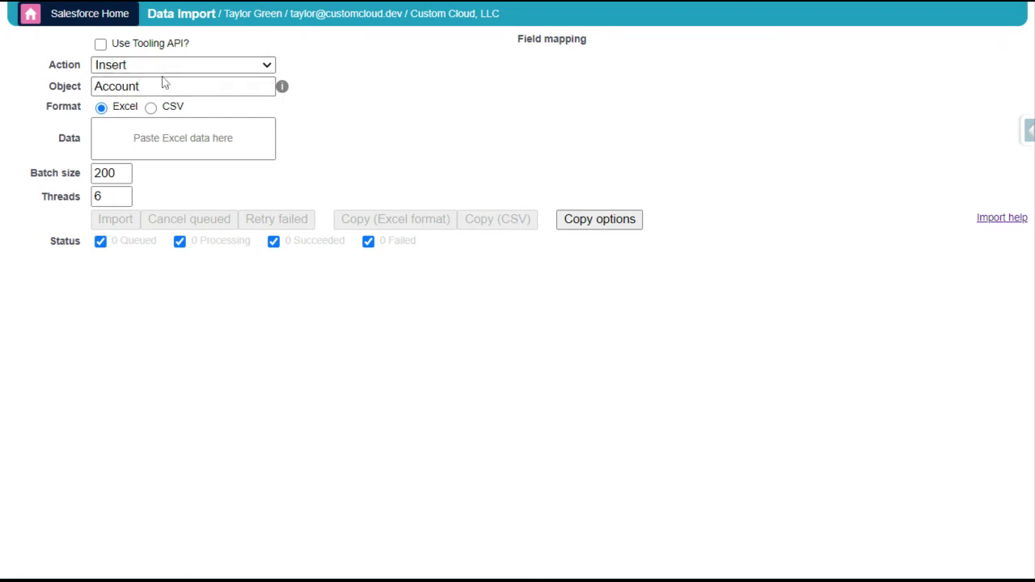
{"action": "left_click", "coordinate": [243, 139]}
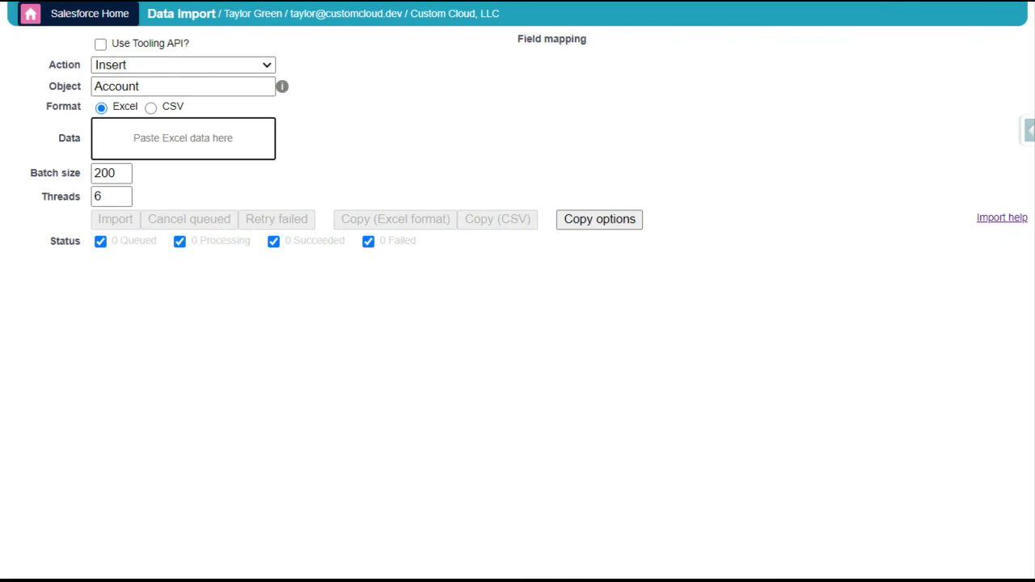
{"action": "type", "text": "_\tId\tBillingCountry\tName\tActive__c [Account]\t0013t00001aLPiCAAW\tUnited States\tEdge Communications\tYes [Account]\t0013t00001aLPiEAAW\tFrance\tPyramid Construction Inc.\tYes [Account]\t0013t00001aLPiFAAW\tUSA\tDickenson plc\tYes"}
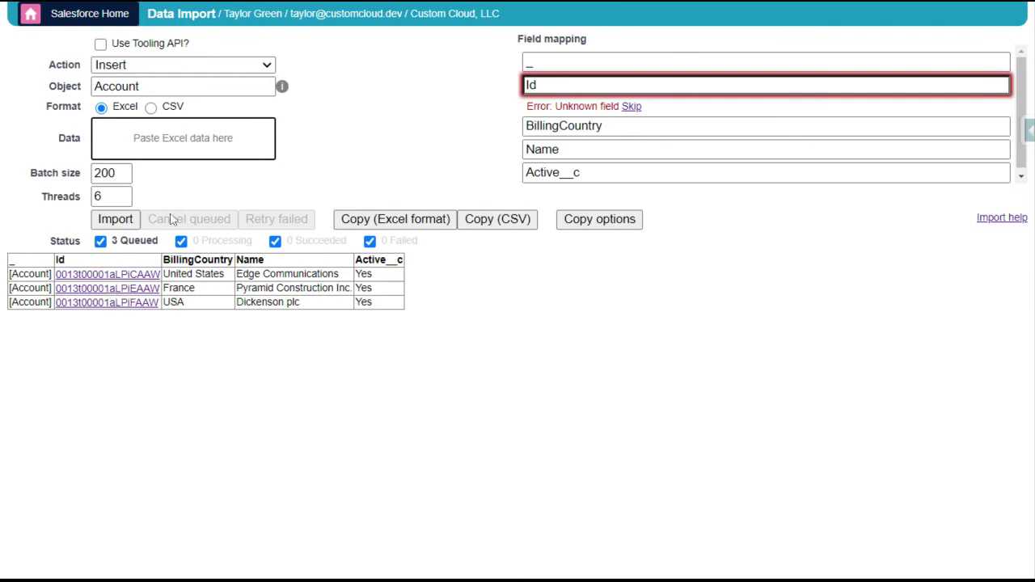
Set the import action to Update for the Account object and check the Id field mapping.
{"action": "left_click", "coordinate": [540, 86]}
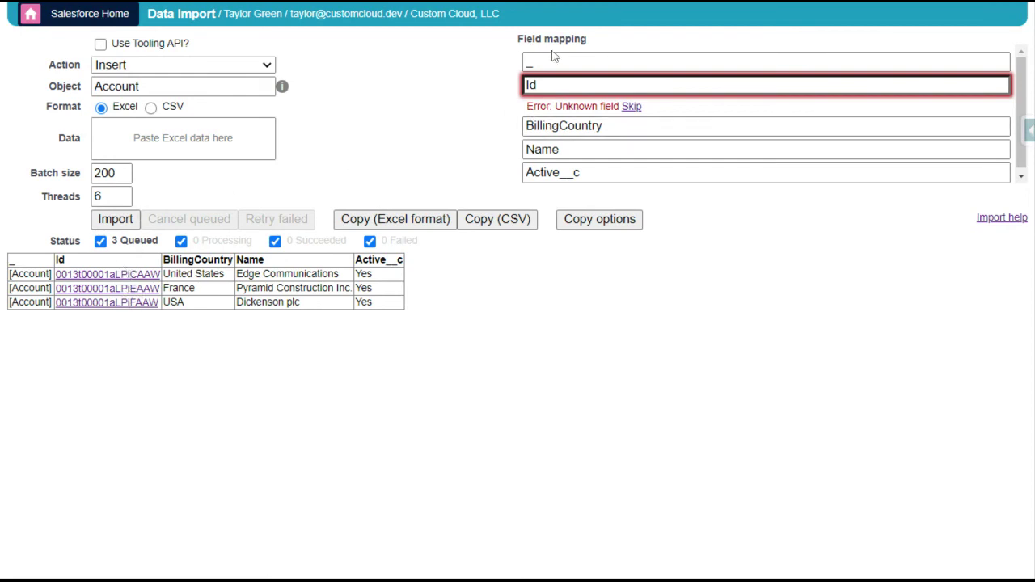
{"action": "double_click", "coordinate": [583, 40]}
{"action": "left_click", "coordinate": [347, 106]}
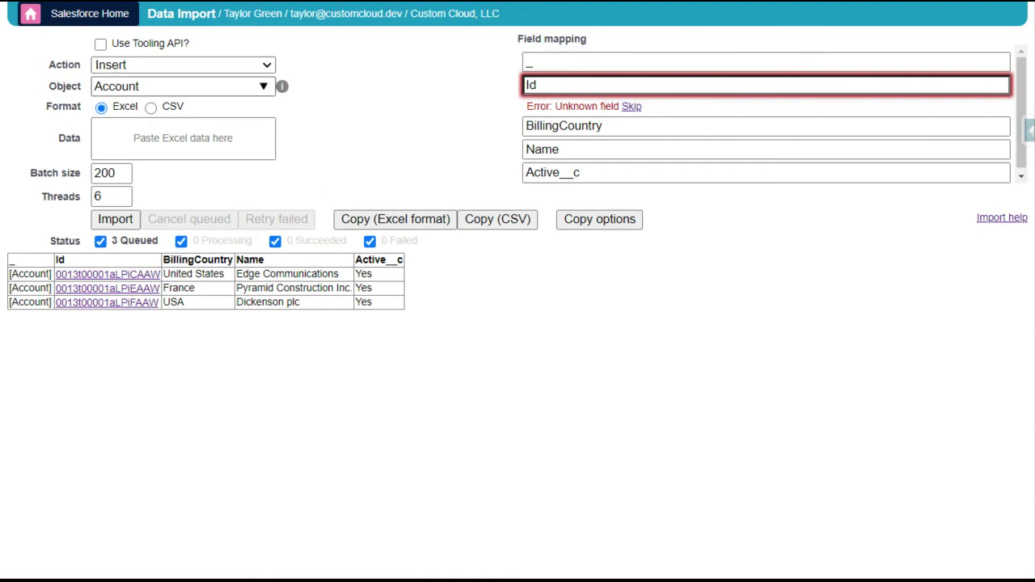
{"action": "left_click", "coordinate": [134, 69]}
{"action": "left_click", "coordinate": [134, 94]}
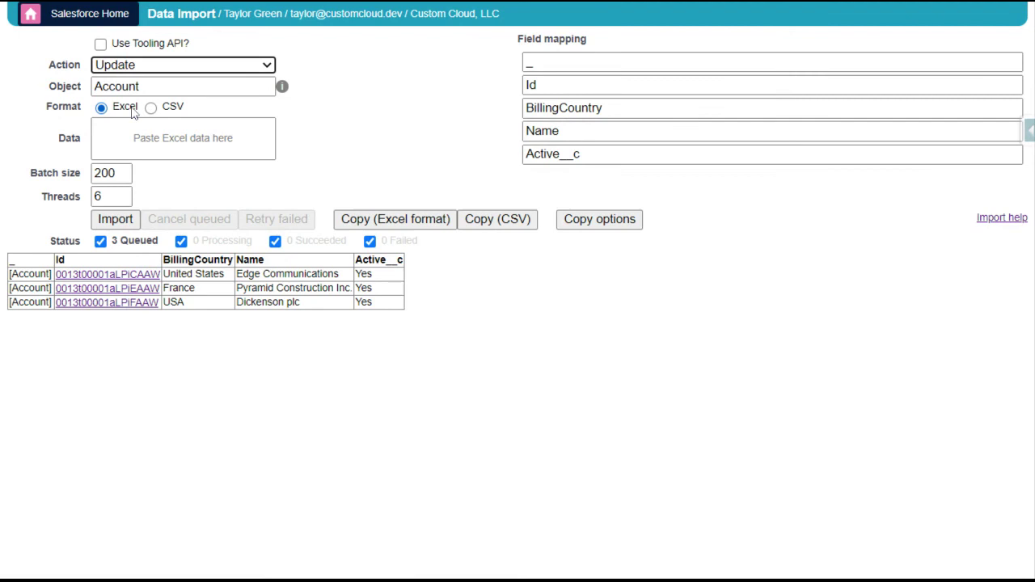
{"action": "left_click", "coordinate": [537, 85]}
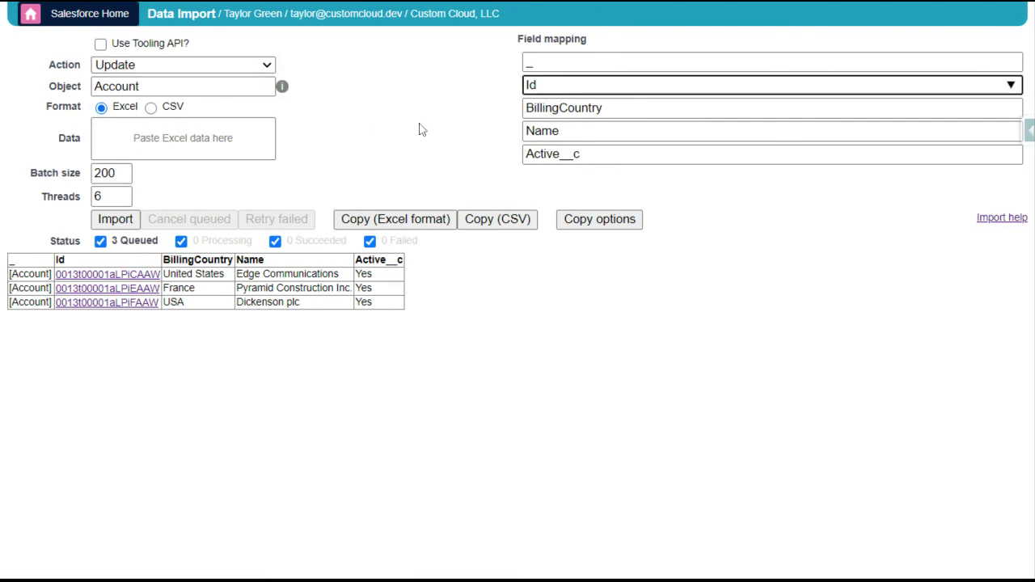
{"action": "key", "text": "Tab"}
{"action": "key", "text": "shift+Tab"}
{"action": "key", "text": "Tab"}
{"action": "left_click", "coordinate": [267, 252]}
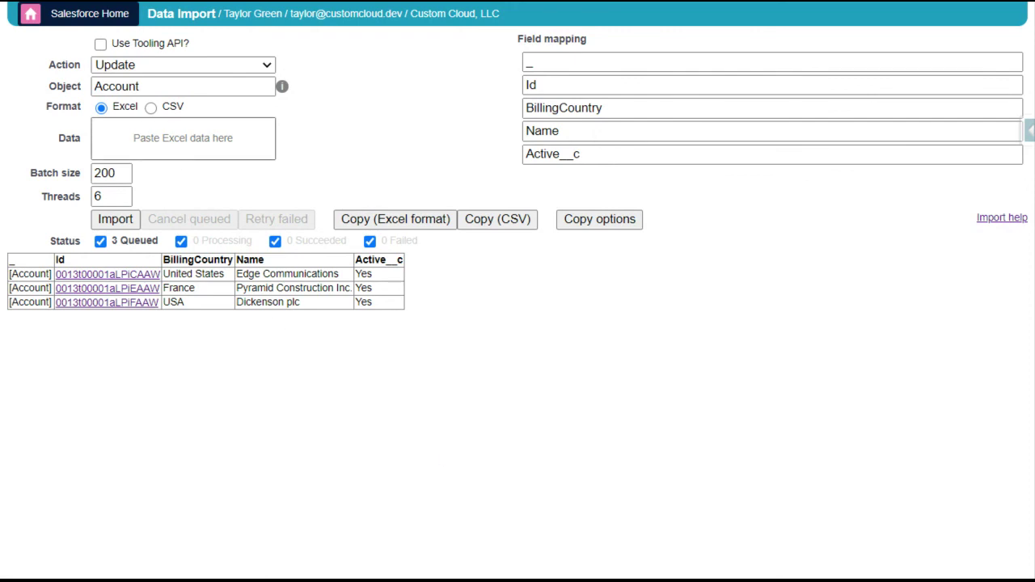
Import the queued Account records, confirm the data modification, and review each row's status.
{"action": "left_click", "coordinate": [183, 138]}
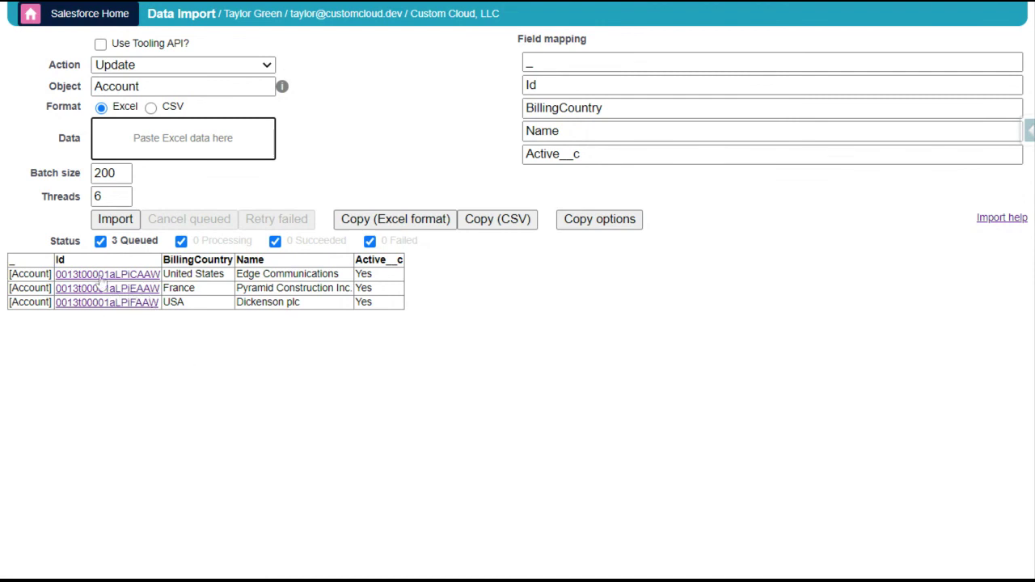
{"action": "left_click", "coordinate": [115, 220]}
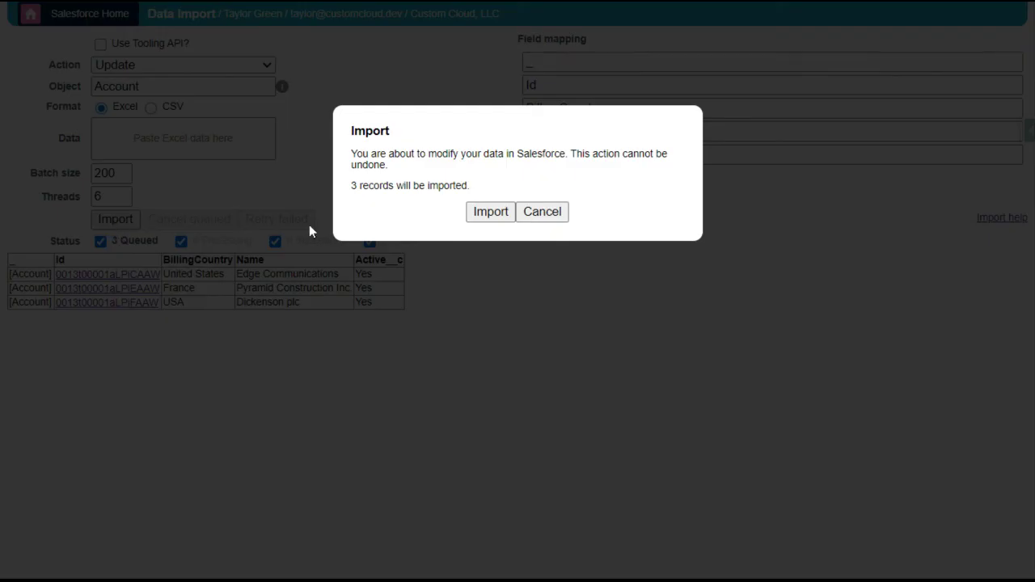
{"action": "left_click", "coordinate": [496, 215]}
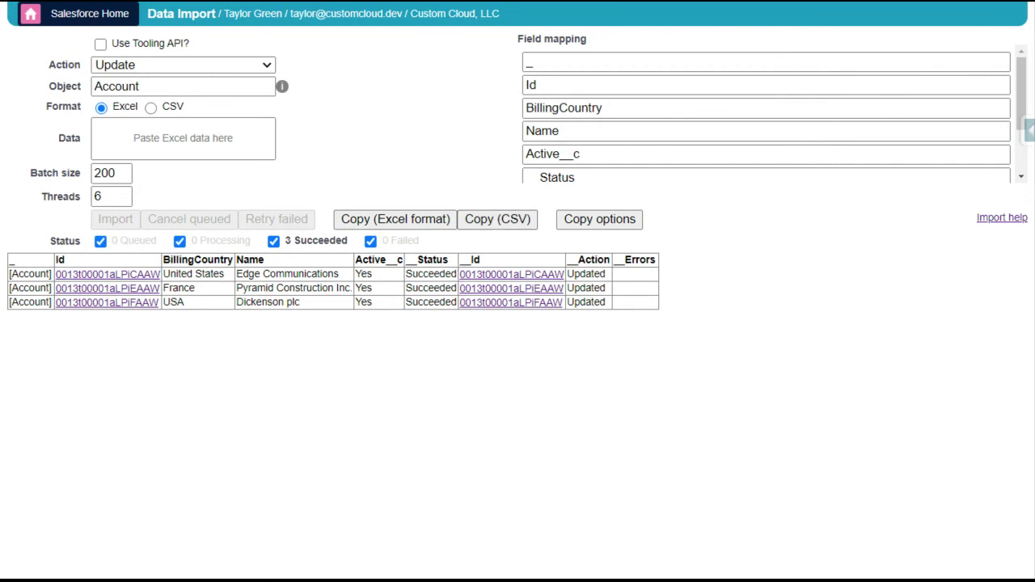
{"action": "left_click_drag", "start_coordinate": [417, 274], "coordinate": [457, 302]}
Return to Salesforce Home and open Salesforce Inspector.
{"action": "left_click", "coordinate": [92, 19]}
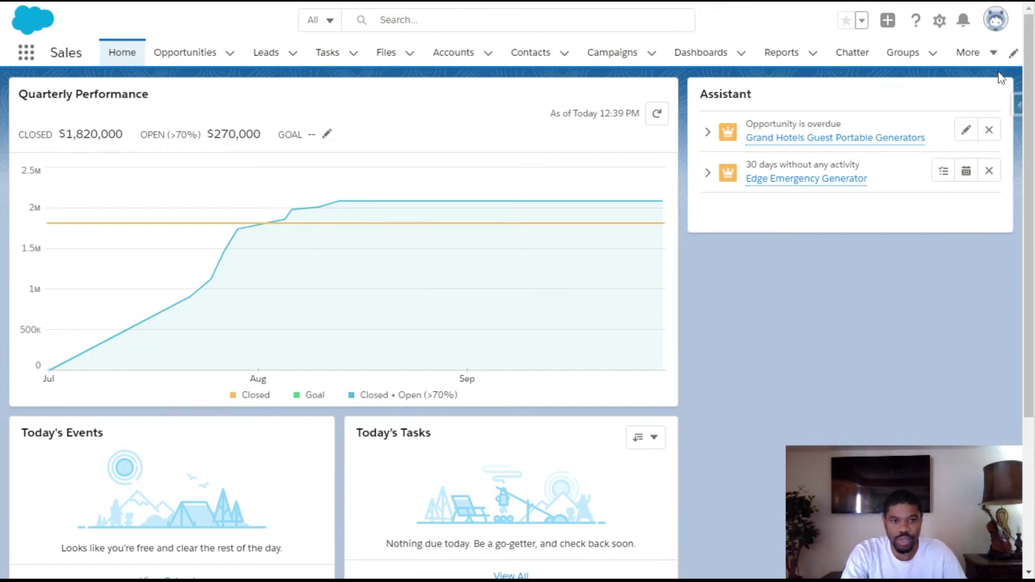
{"action": "left_click", "coordinate": [1017, 103]}
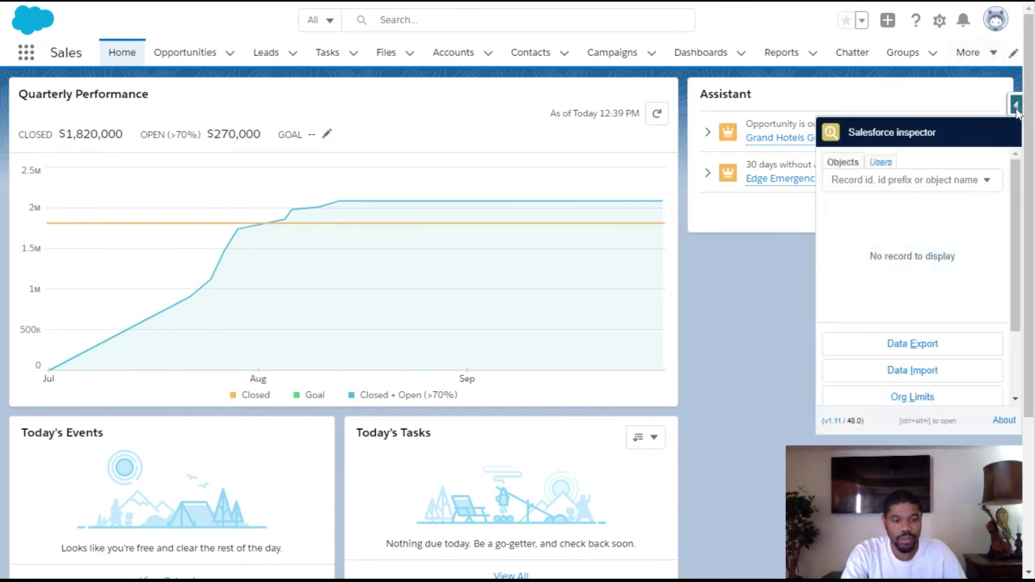